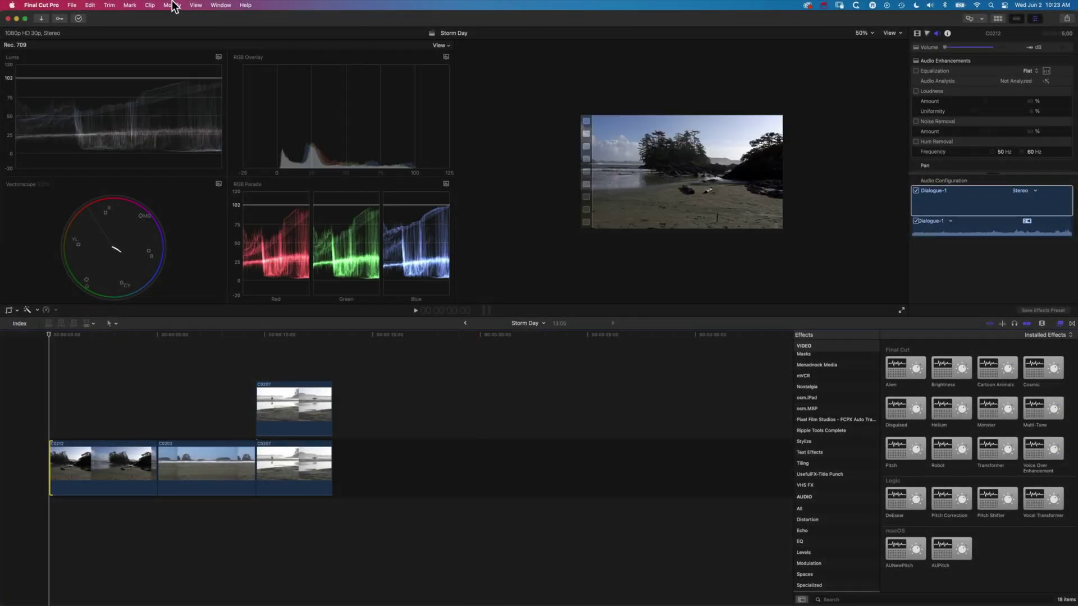
# Switch Final Cut Pro to the Default workspace from Window > Workspaces
pyautogui.click(219, 7)
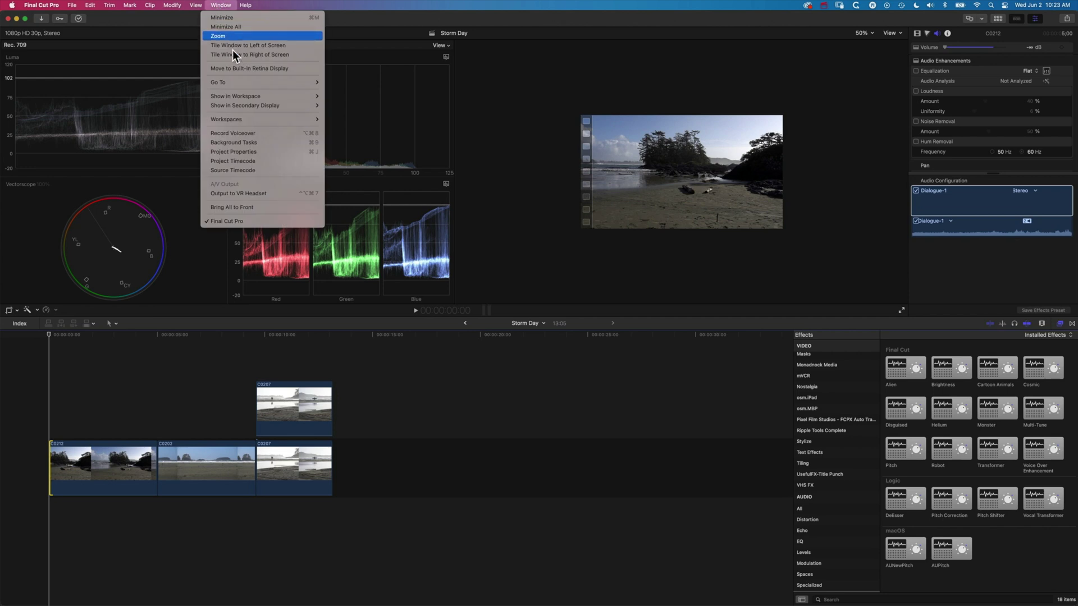
pyautogui.moveTo(245, 120)
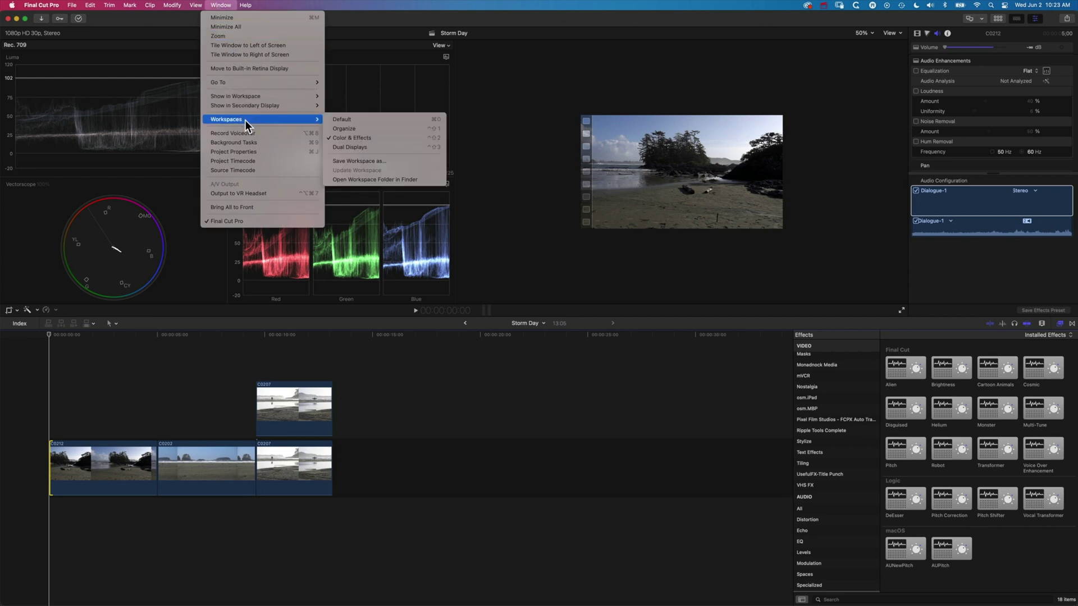
pyautogui.click(384, 120)
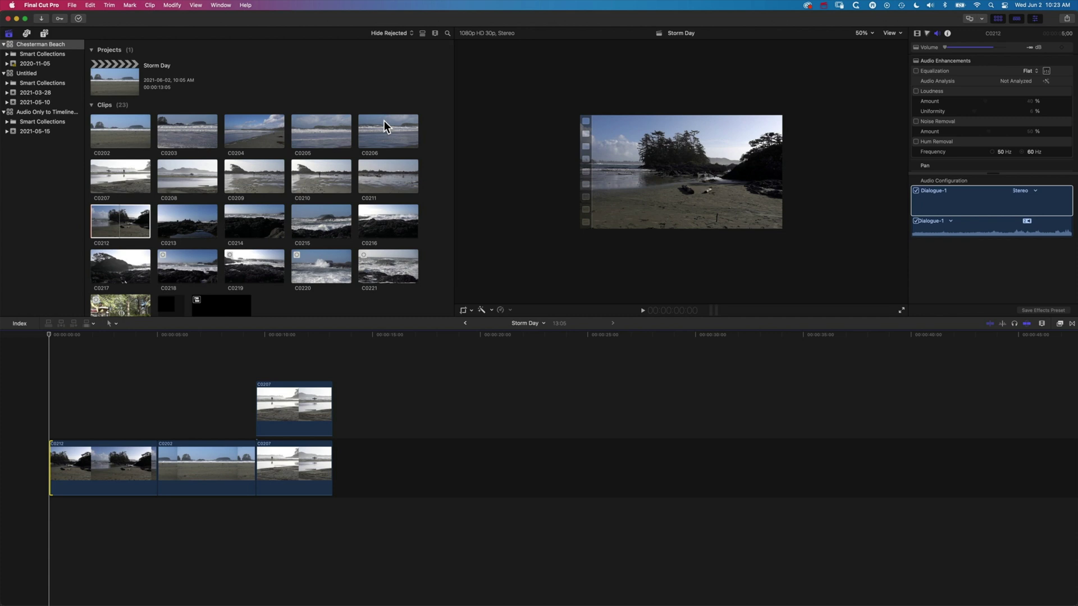
# Browse the Bumper/Opener titles and preview Basic Title
pyautogui.click(43, 34)
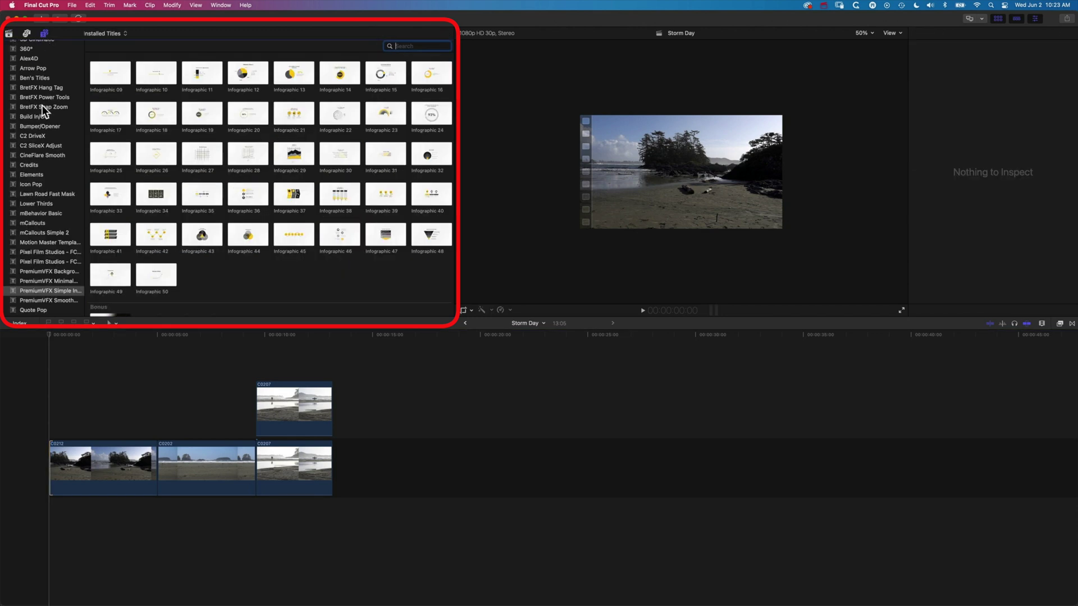
pyautogui.click(39, 126)
pyautogui.scroll(2, 39, 127)
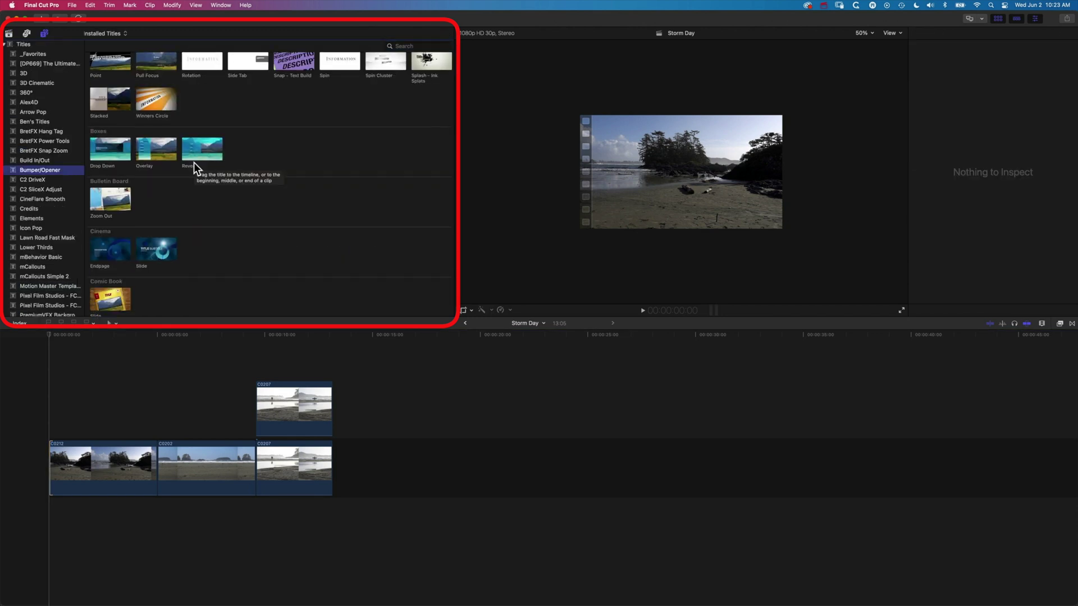
pyautogui.scroll(2, 193, 163)
pyautogui.click(157, 77)
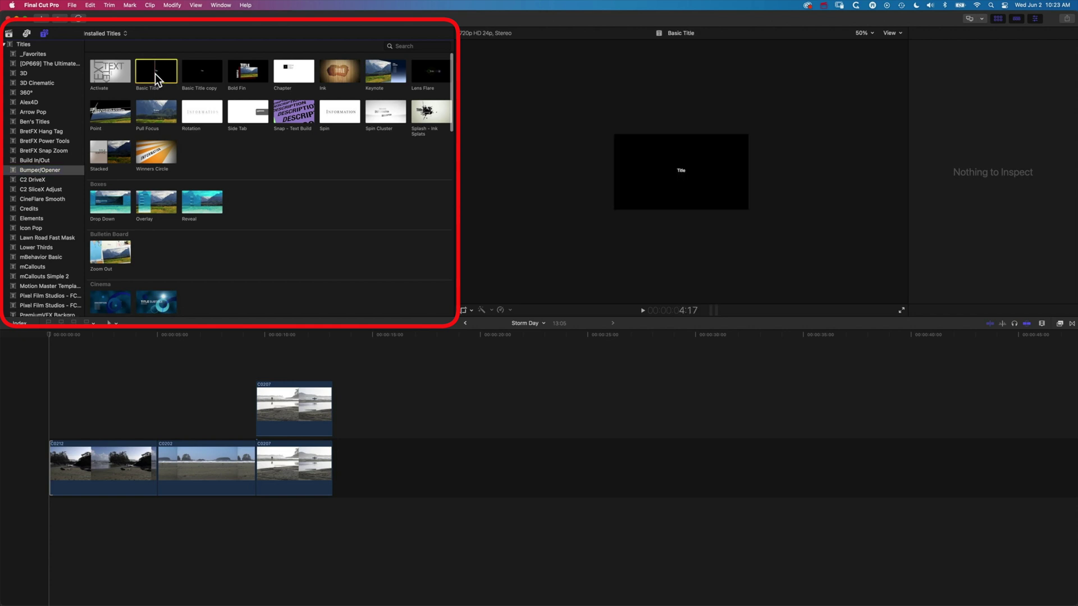
# Place Basic Title at the timeline start, trim it to about five seconds, and park the playhead inside it
pyautogui.moveTo(155, 73); pyautogui.dragTo(59, 436)
pyautogui.moveTo(245, 433); pyautogui.dragTo(156, 434)
pyautogui.click(111, 335)
# Select the Basic Title clip and check the viewer zoom levels
pyautogui.click(112, 433)
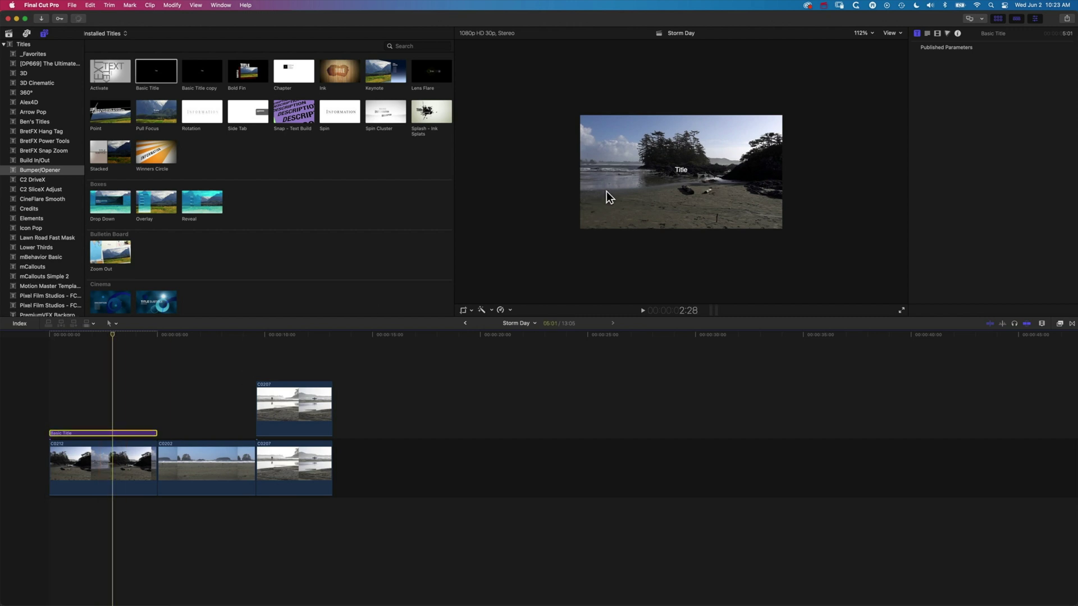
pyautogui.click(865, 29)
pyautogui.click(867, 42)
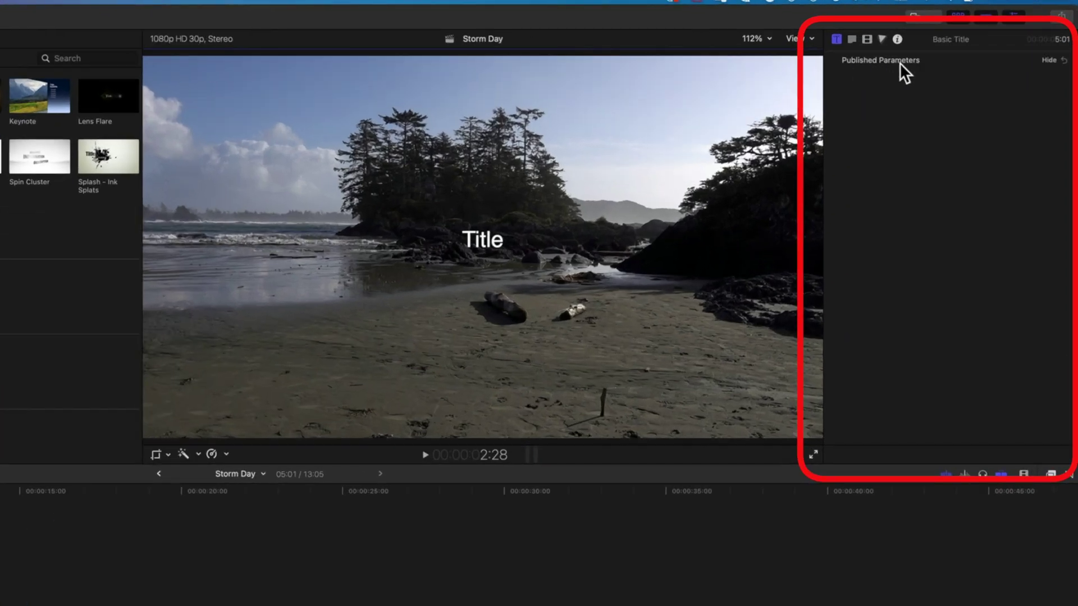
# Apply the BOLD 2D text style and retype the title as 'colour'
pyautogui.click(853, 39)
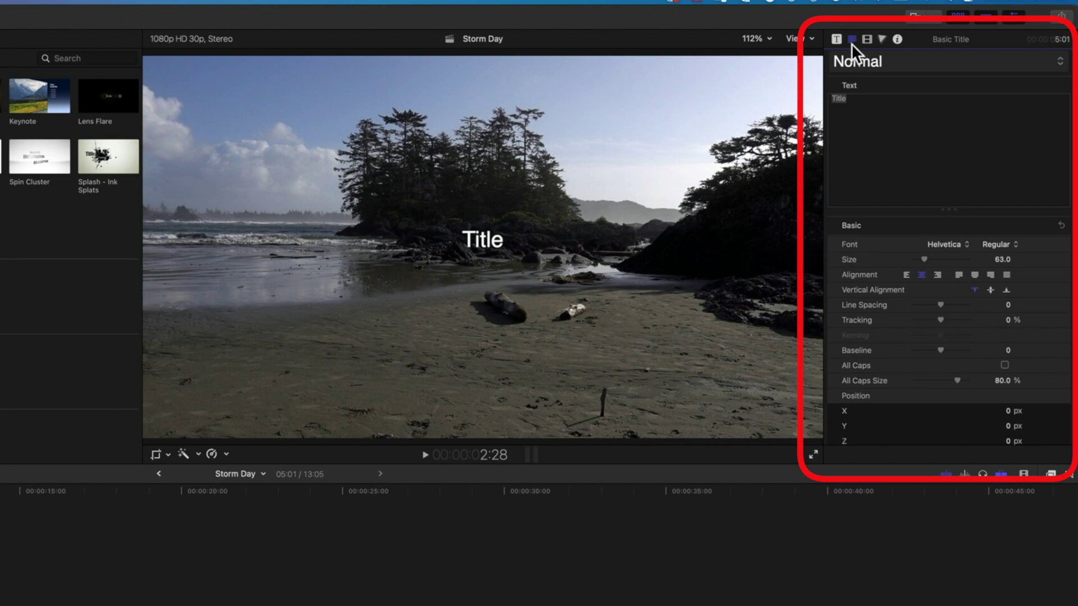
pyautogui.click(882, 63)
pyautogui.moveTo(873, 116)
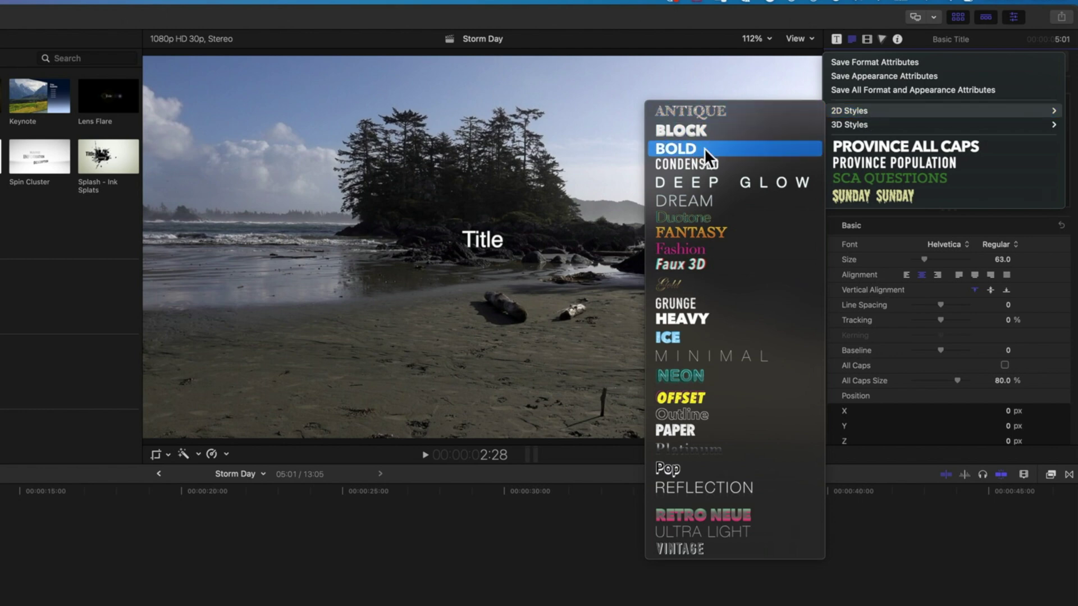
pyautogui.click(705, 147)
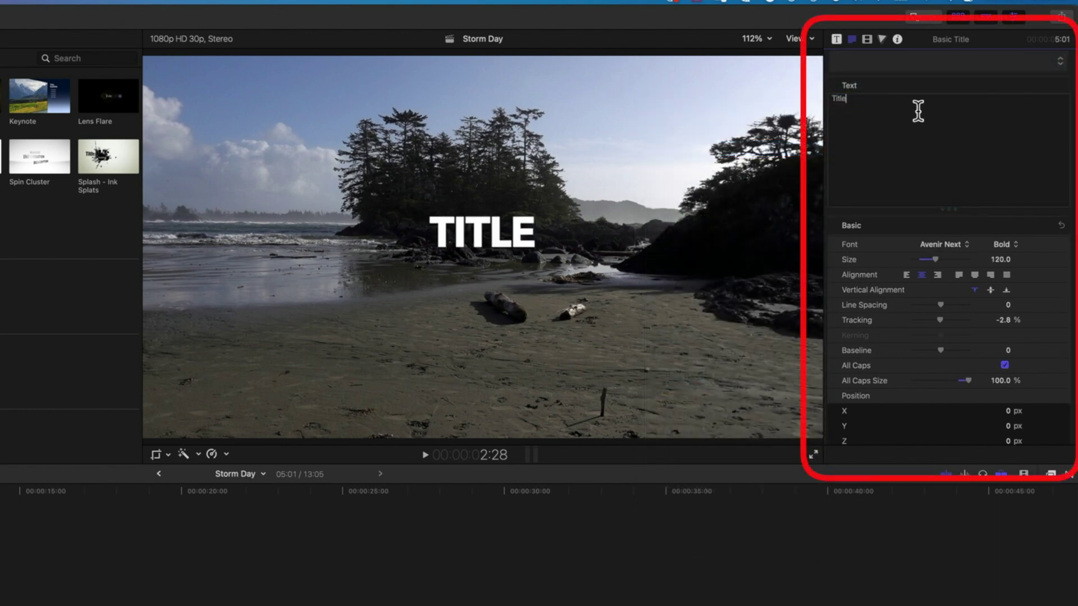
pyautogui.write('colour')
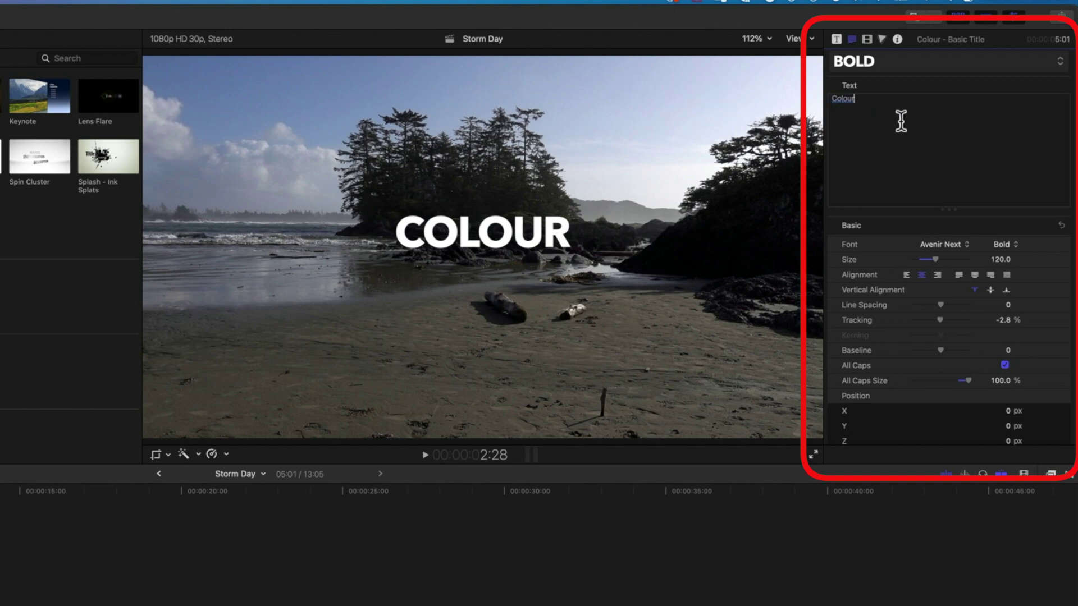
# Accept the 'Colour' spelling, enlarge the text to size 280, and nudge the title lower
pyautogui.press('super+a')
pyautogui.moveTo(935, 258); pyautogui.dragTo(968, 258)
pyautogui.moveTo(540, 217); pyautogui.dragTo(539, 253)
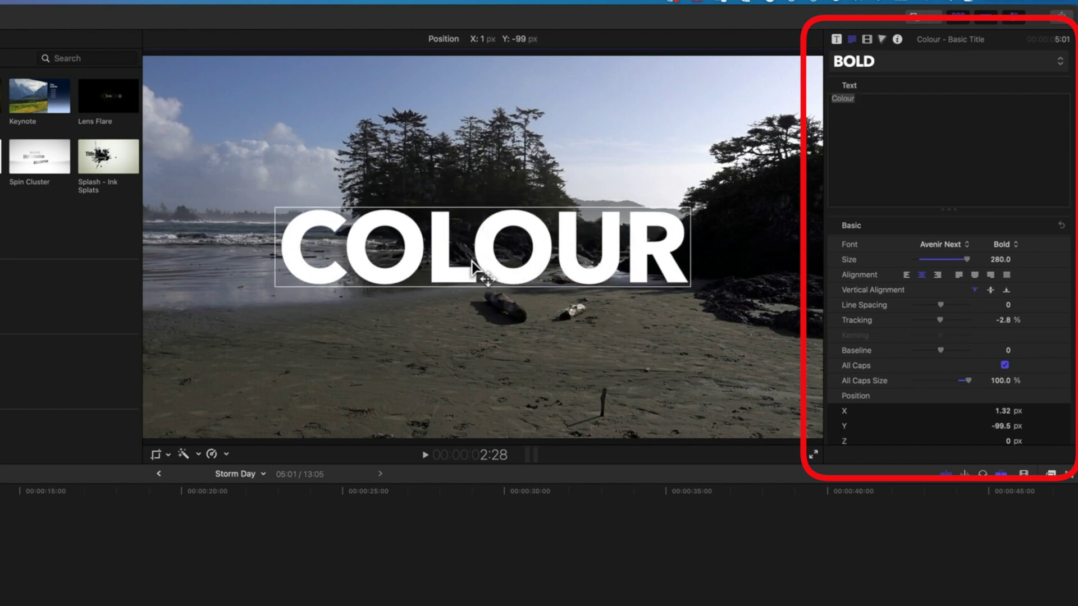
# Try the Transform handles, undo the stray move, and settle the title just below centre
pyautogui.click(156, 454)
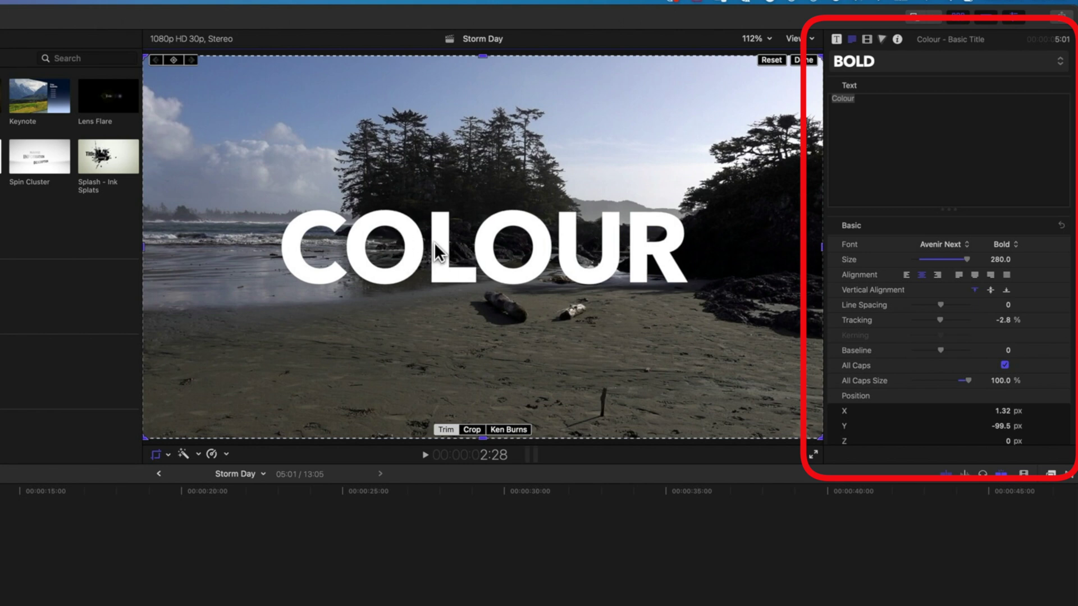
pyautogui.click(169, 454)
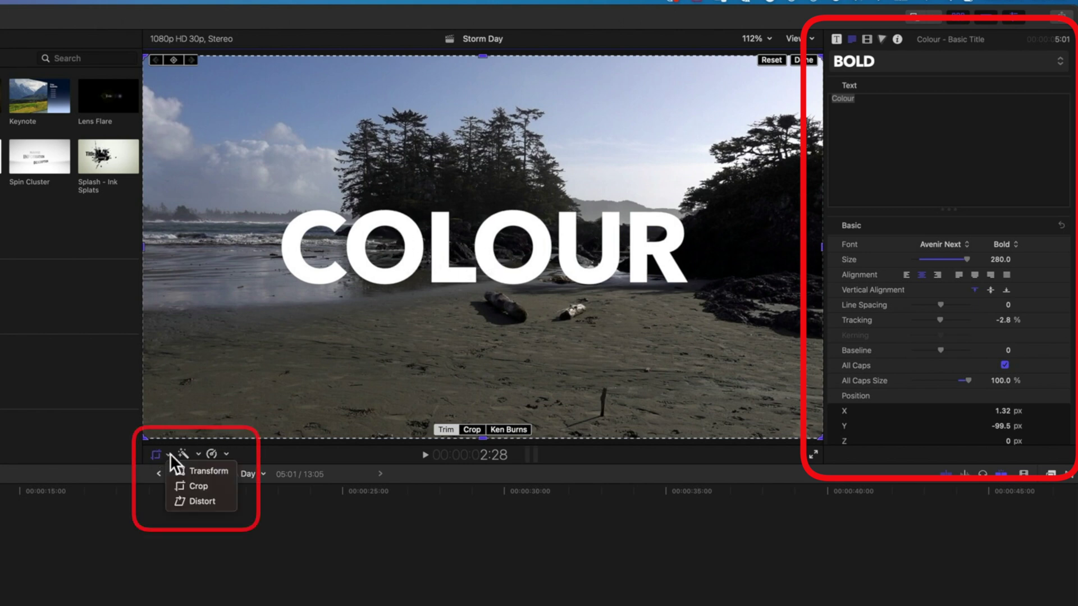
pyautogui.click(188, 470)
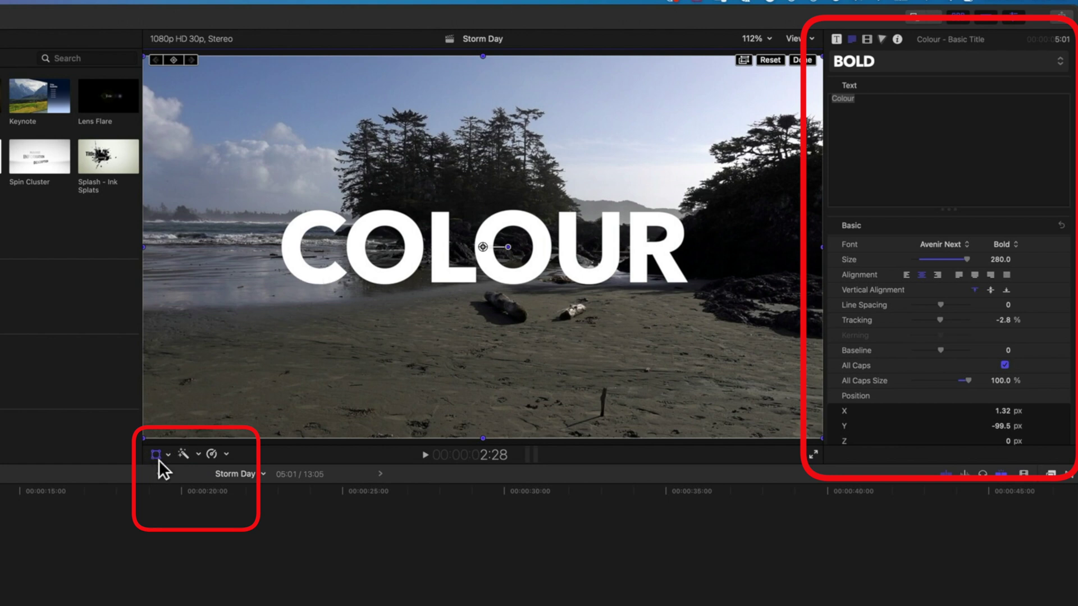
pyautogui.moveTo(483, 247); pyautogui.dragTo(475, 268)
pyautogui.press('super+z')
pyautogui.click(157, 456)
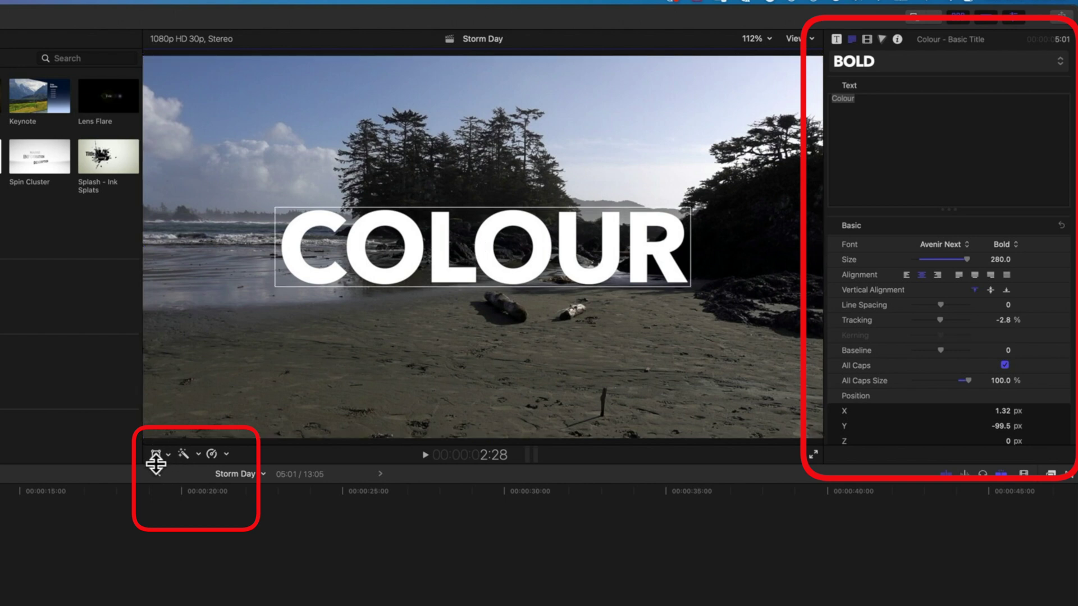
pyautogui.moveTo(457, 279)
pyautogui.mouseDown()
pyautogui.moveTo(497, 259)
pyautogui.moveTo(453, 272)
pyautogui.mouseUp()
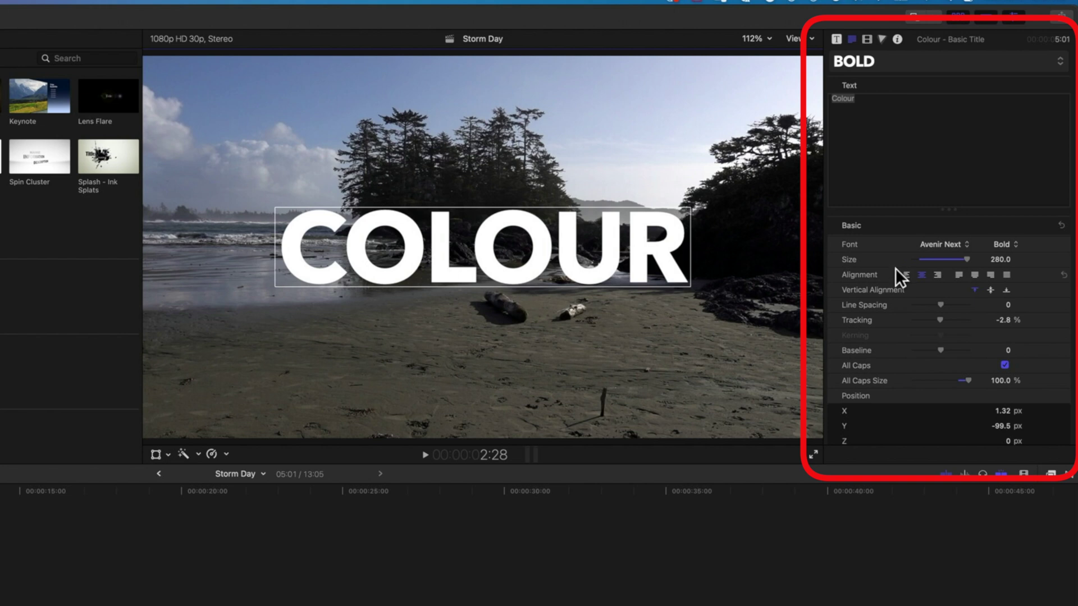
# Set the COLOUR title's face fill to a warm orange-yellow (RGB 255, 198, 86)
pyautogui.scroll(-2, 895, 268)
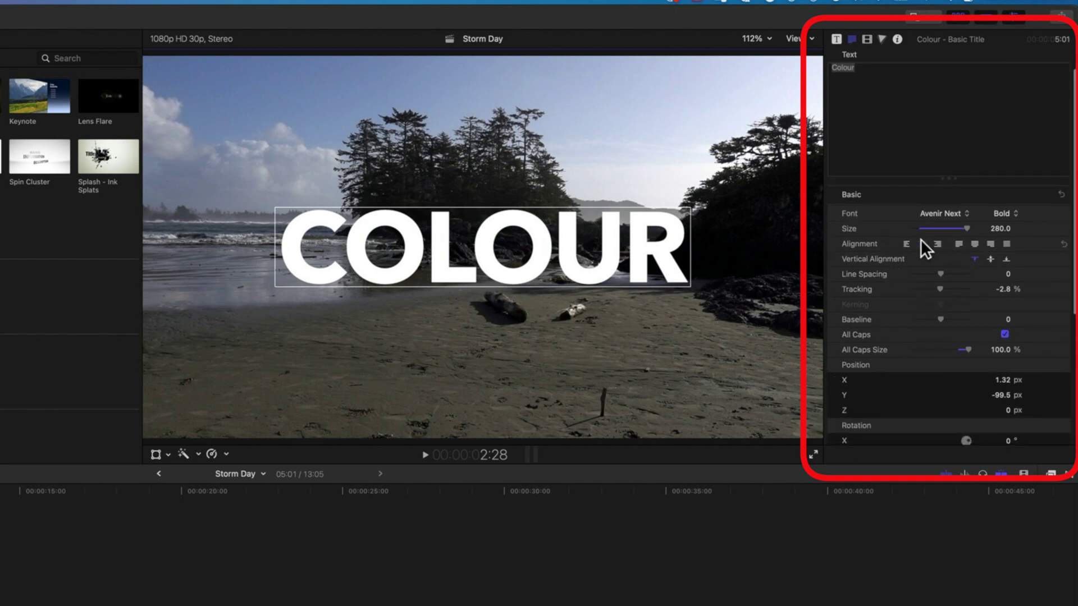
pyautogui.scroll(-2, 910, 204)
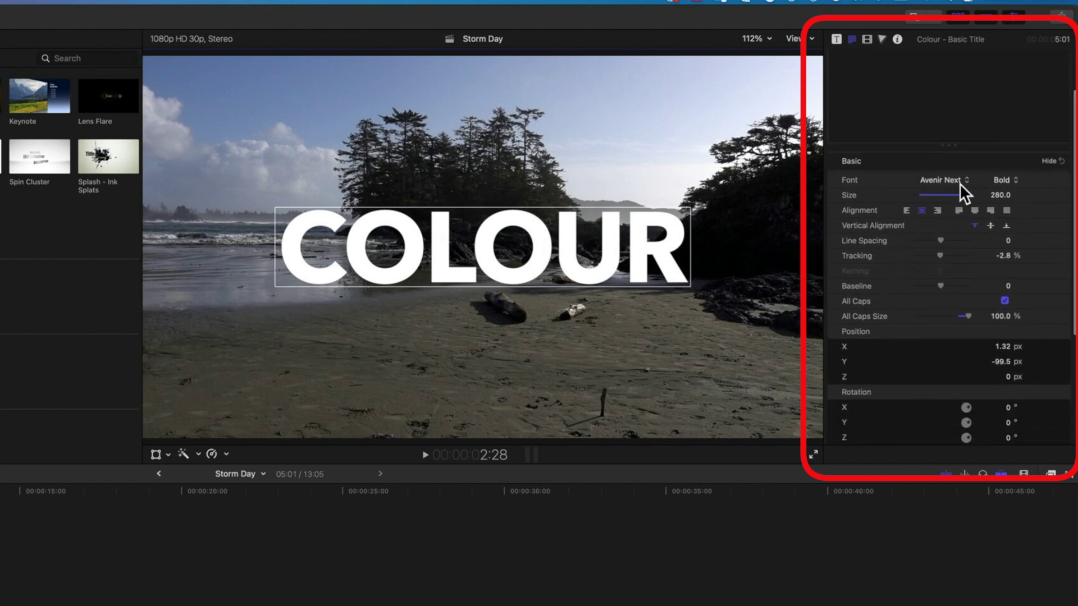
pyautogui.click(1048, 158)
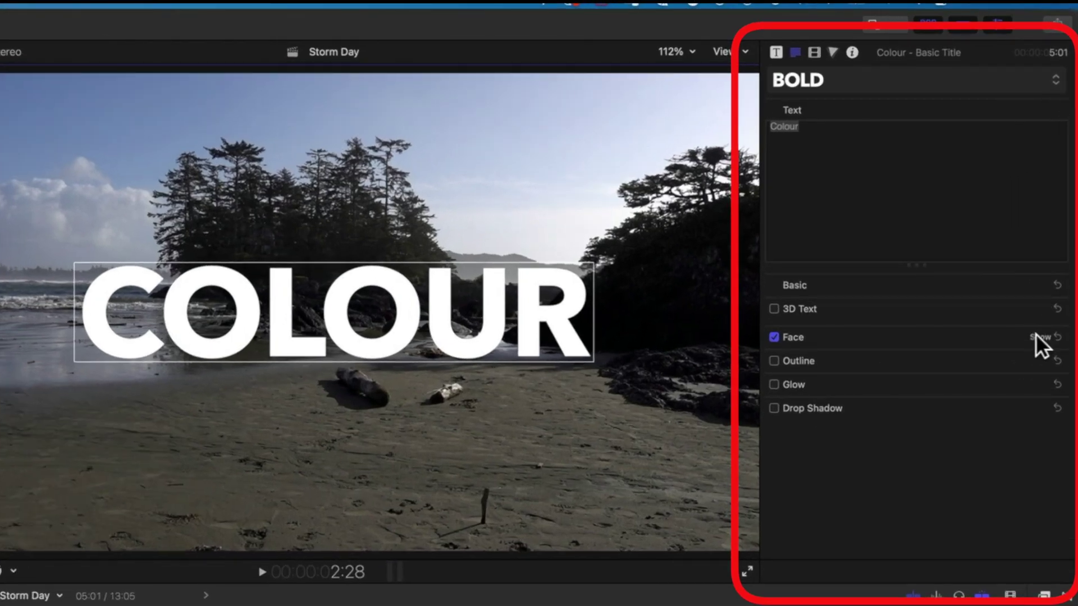
pyautogui.click(1040, 337)
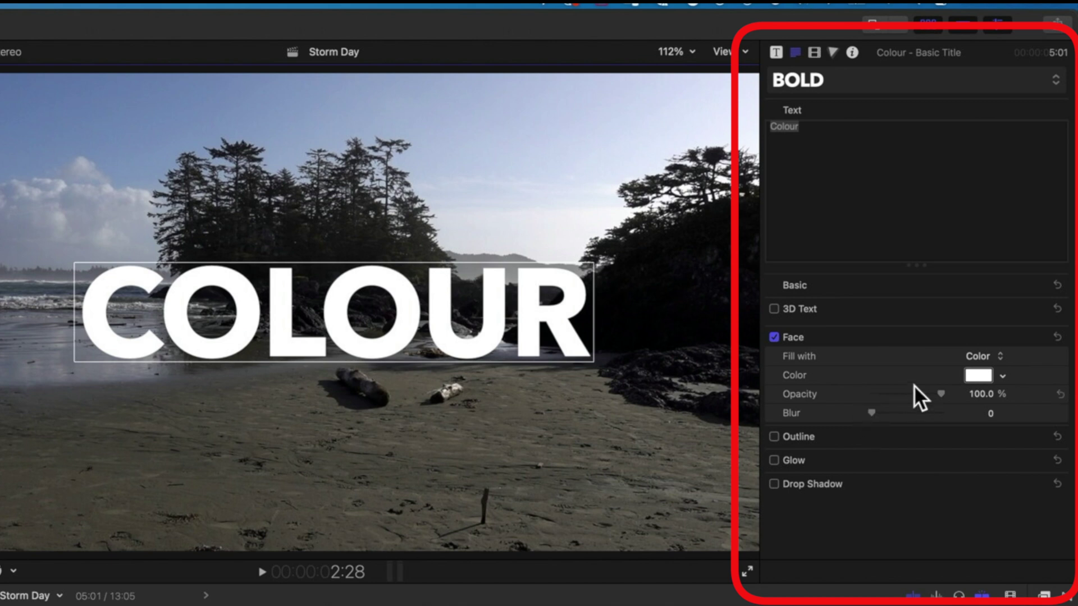
pyautogui.click(1003, 377)
pyautogui.moveTo(990, 395); pyautogui.dragTo(933, 403)
pyautogui.press('Escape')
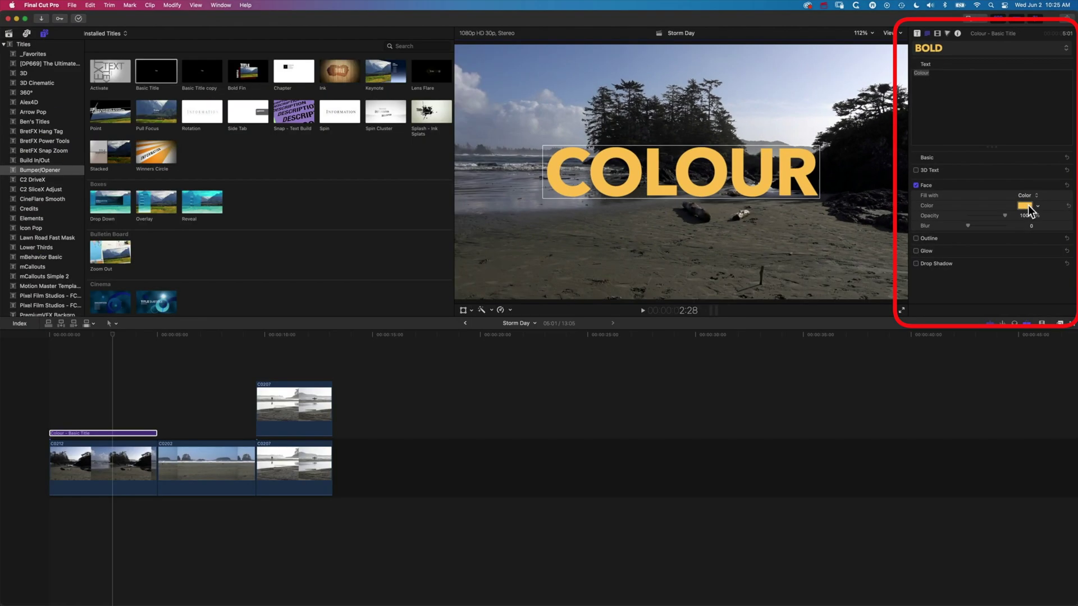
# Open the Colors window over the viewer and sweep the face colour around the wheel
pyautogui.click(980, 375)
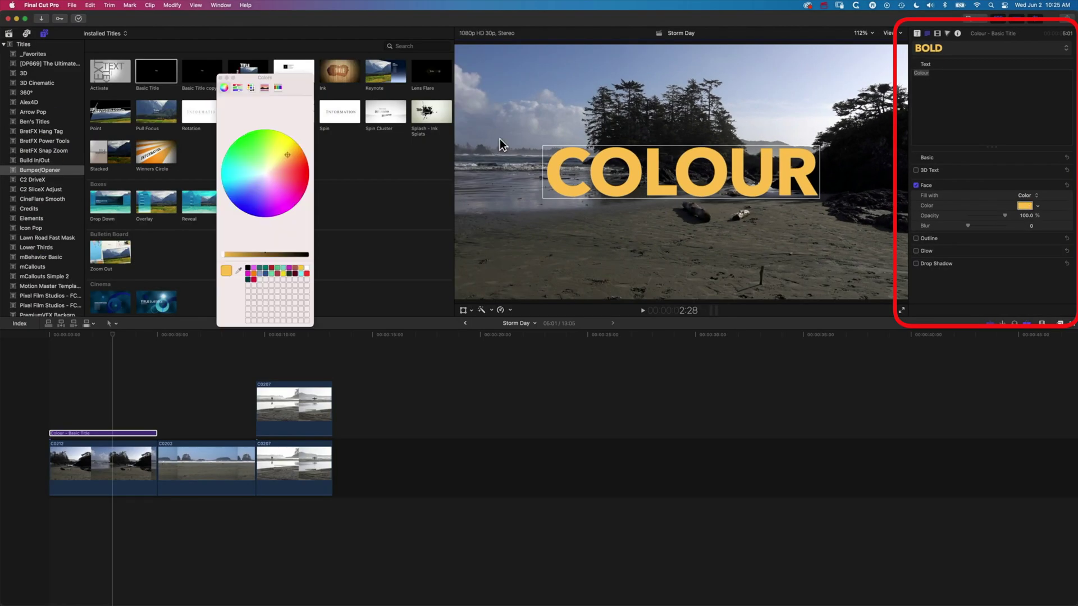
pyautogui.moveTo(301, 85); pyautogui.dragTo(721, 234)
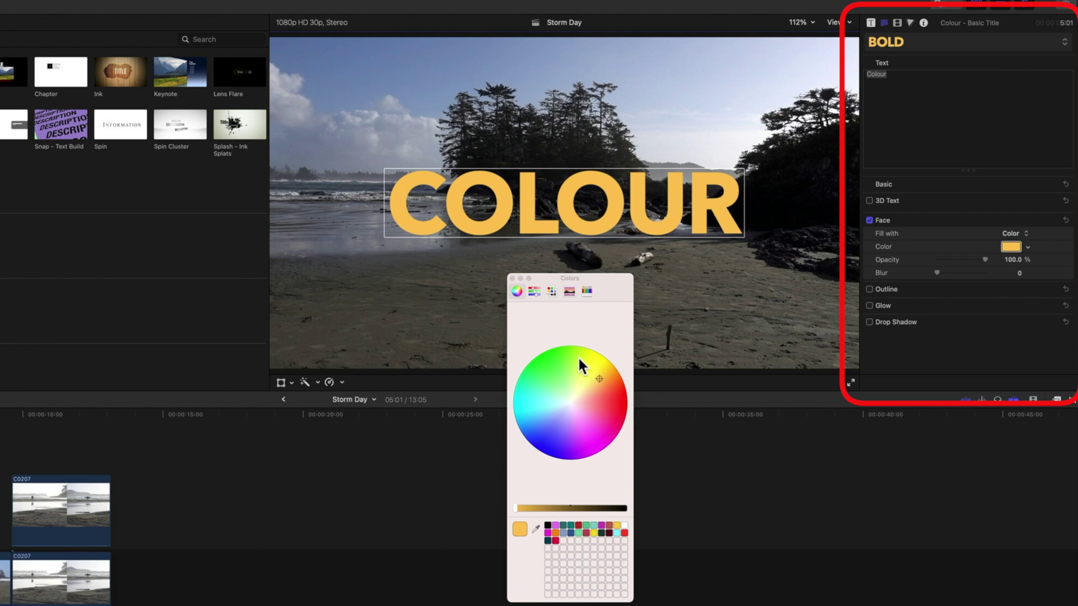
pyautogui.moveTo(599, 379); pyautogui.dragTo(575, 380)
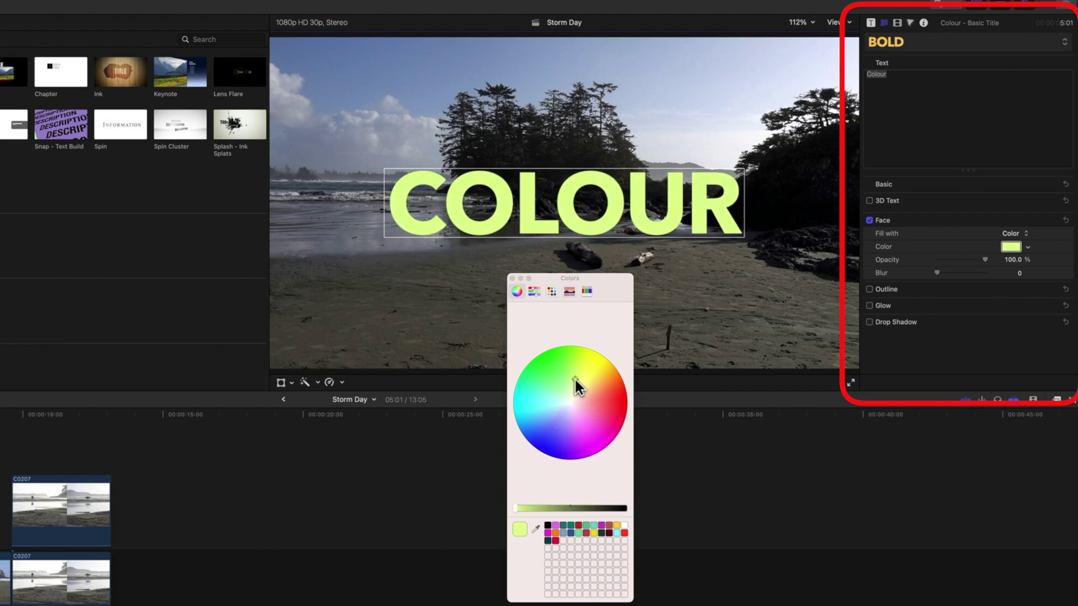
# In RGB sliders, enter Red 100, Green 100, Blue 0 to make the face olive
pyautogui.click(534, 291)
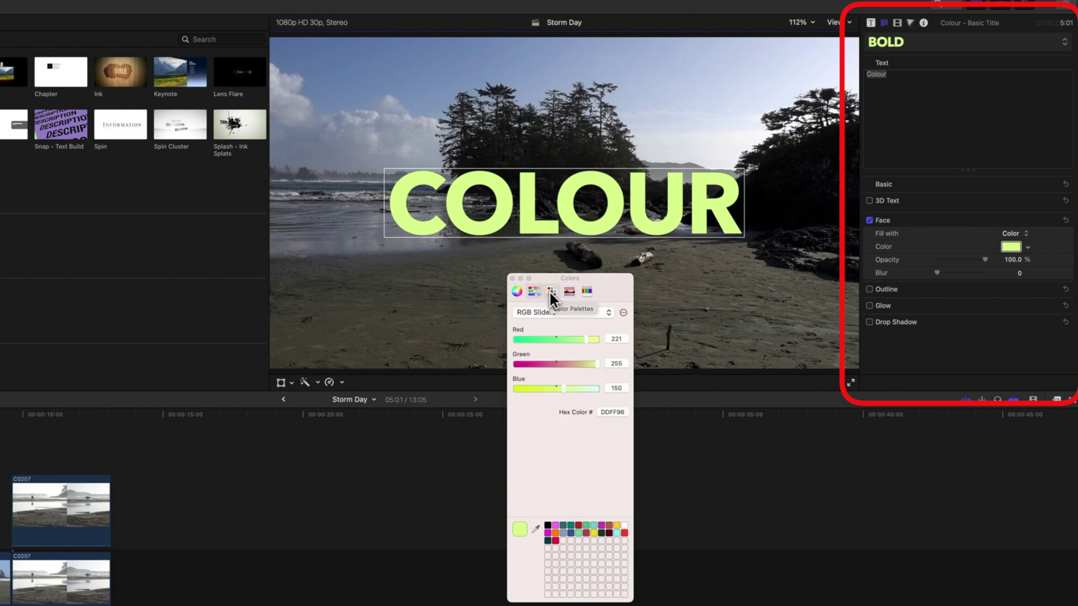
pyautogui.click(618, 338)
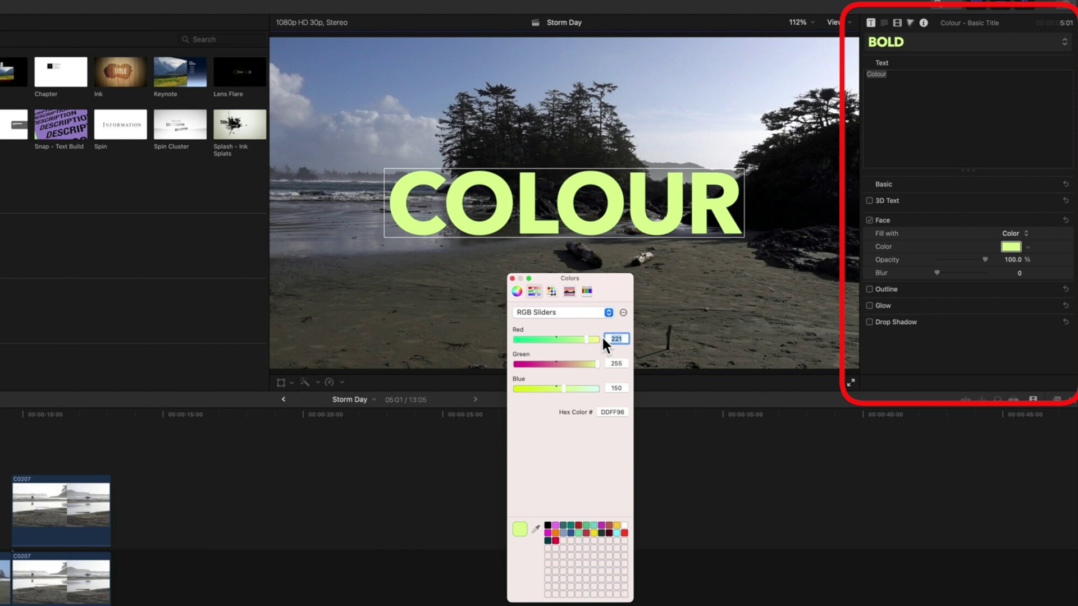
pyautogui.write('100')
pyautogui.press('Tab')
pyautogui.write('100')
pyautogui.press('Tab')
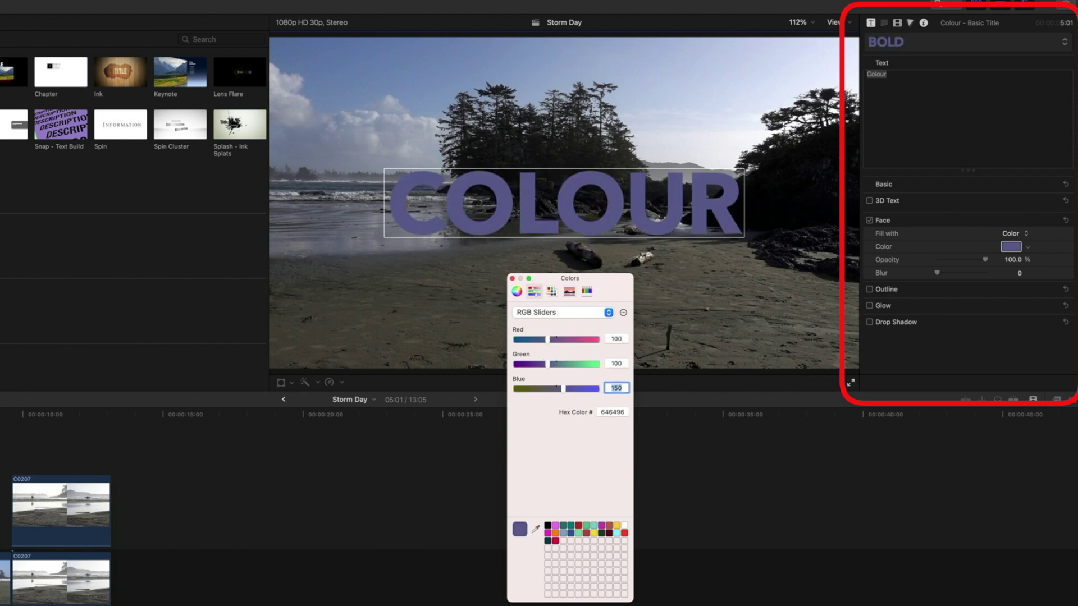
pyautogui.write('0')
pyautogui.press('Tab')
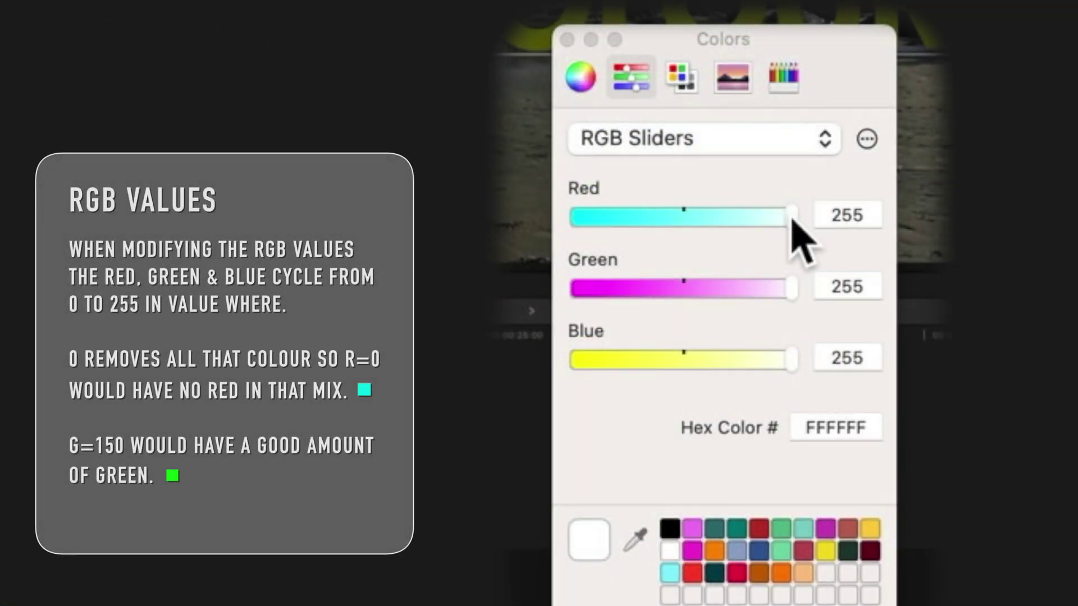
pyautogui.moveTo(792, 219); pyautogui.dragTo(546, 228)
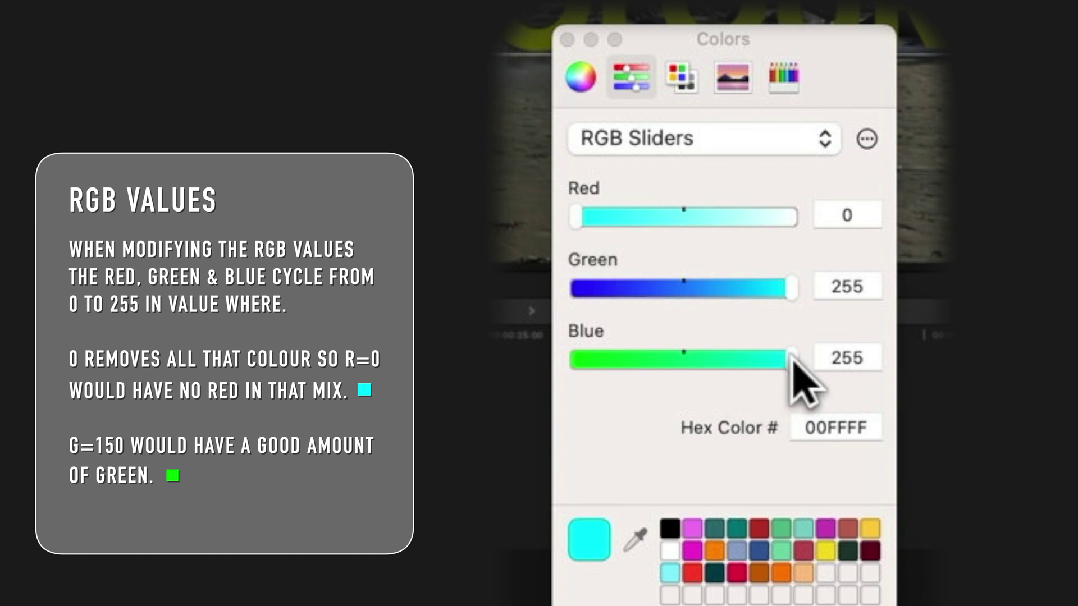
pyautogui.moveTo(787, 357); pyautogui.dragTo(577, 356)
pyautogui.moveTo(791, 288); pyautogui.dragTo(826, 288)
pyautogui.moveTo(577, 217); pyautogui.dragTo(845, 213)
pyautogui.moveTo(792, 288); pyautogui.dragTo(682, 286)
pyautogui.moveTo(576, 360); pyautogui.dragTo(747, 359)
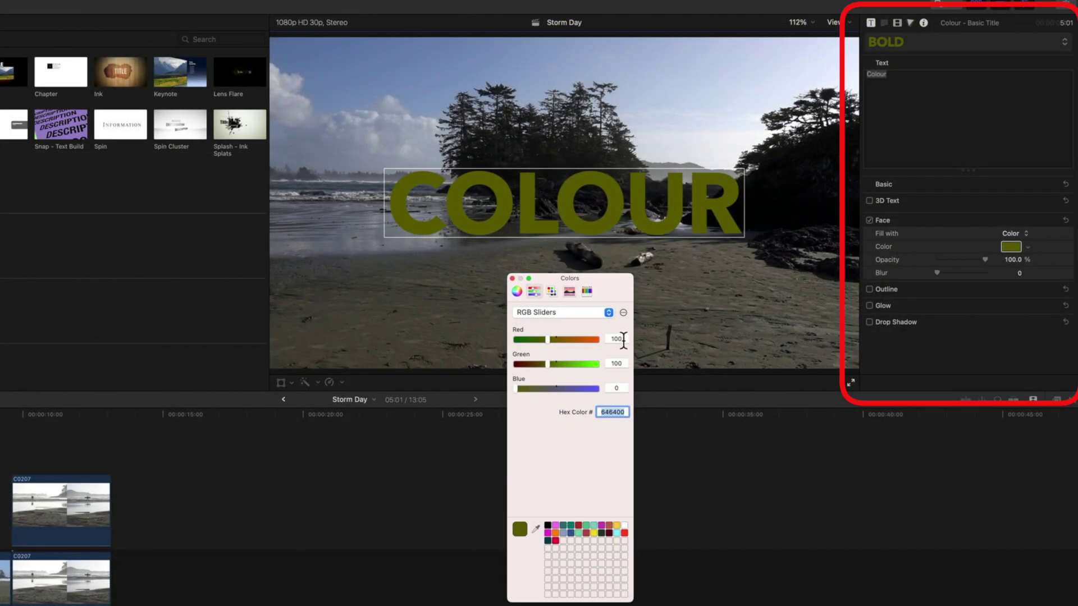
# Set Red to 200 for orange C86400 and save it as a palette swatch
pyautogui.doubleClick(612, 339)
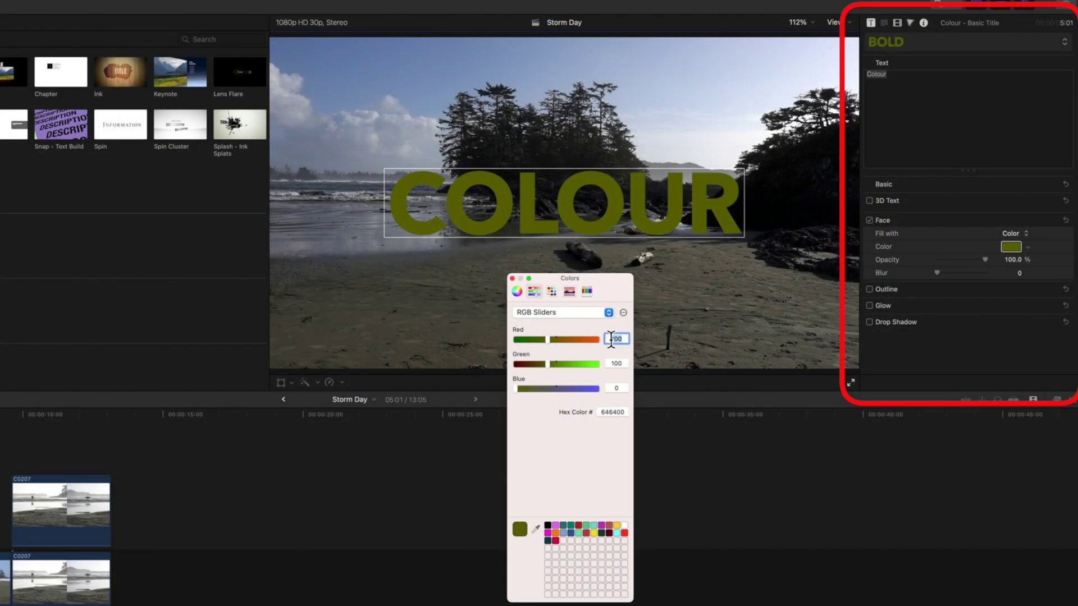
pyautogui.write('200')
pyautogui.press('Tab')
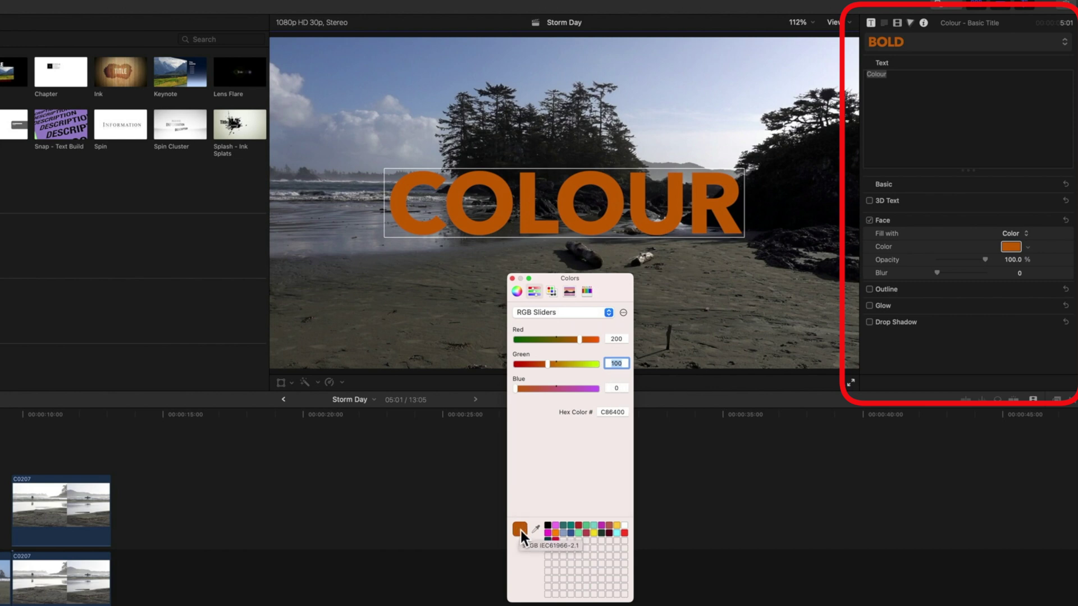
pyautogui.moveTo(521, 531); pyautogui.dragTo(564, 537)
pyautogui.moveTo(564, 538); pyautogui.dragTo(564, 540)
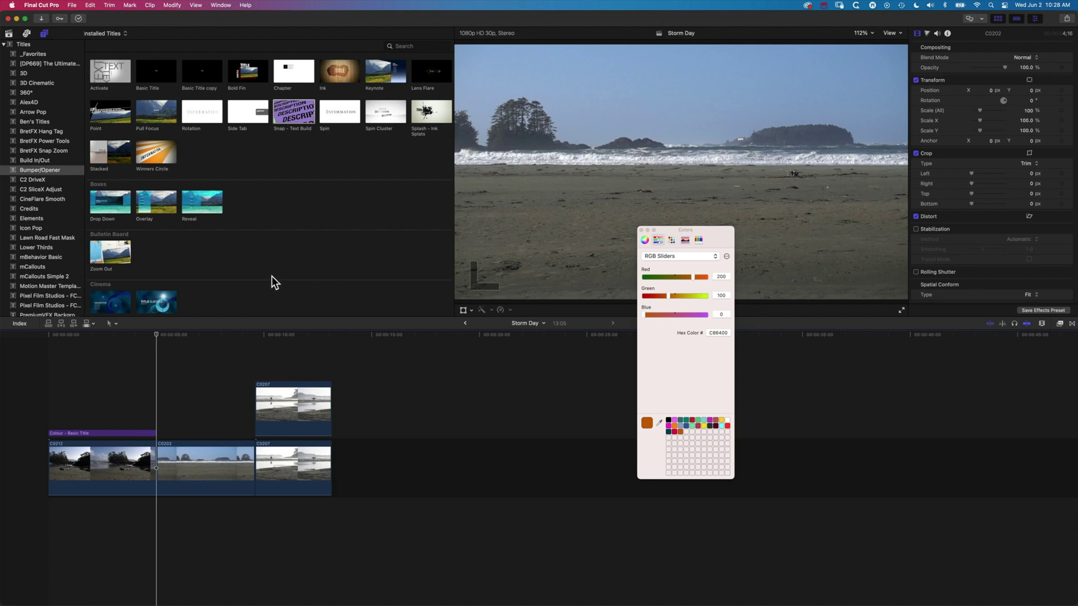
# Add Infographic 12 from PremiumVFX Simple Infographics above the clips in the timeline
pyautogui.scroll(-3, 57, 235)
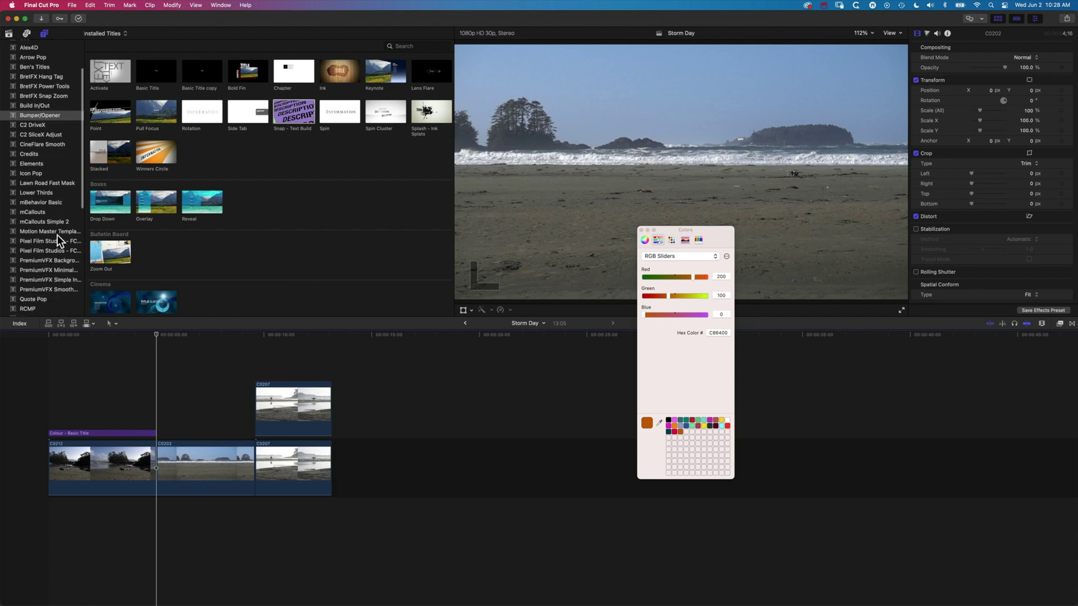
pyautogui.scroll(-2, 70, 285)
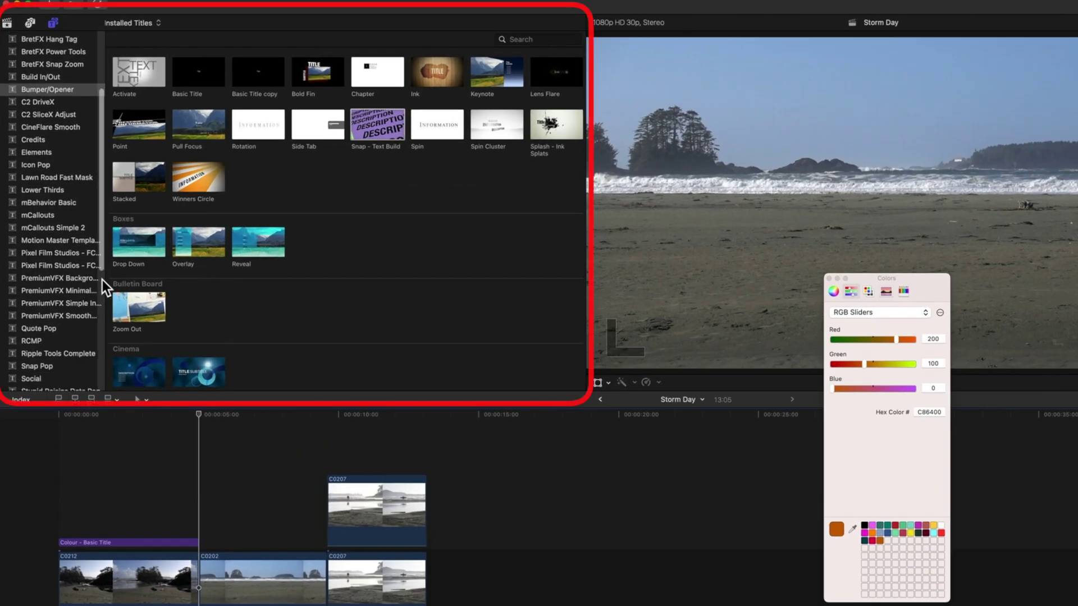
pyautogui.moveTo(103, 278); pyautogui.dragTo(164, 276)
pyautogui.click(105, 305)
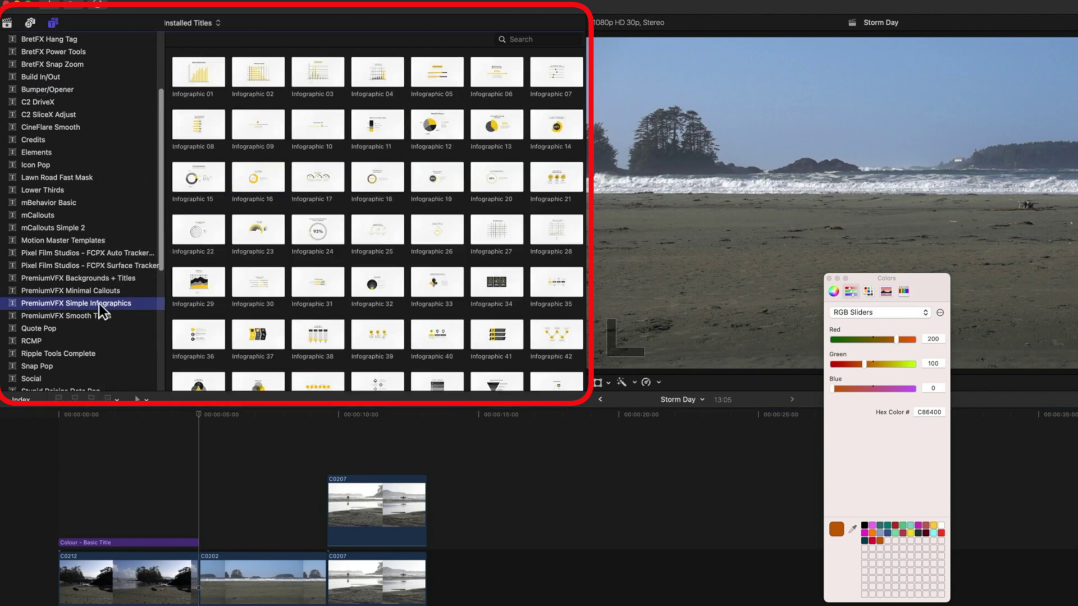
pyautogui.click(442, 129)
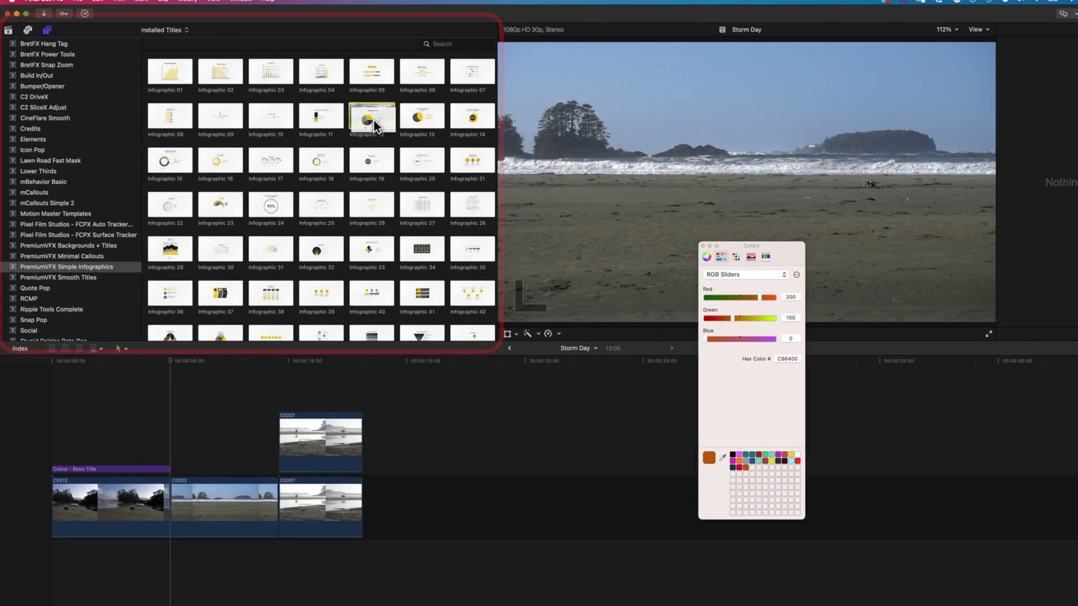
pyautogui.moveTo(437, 122); pyautogui.dragTo(198, 521)
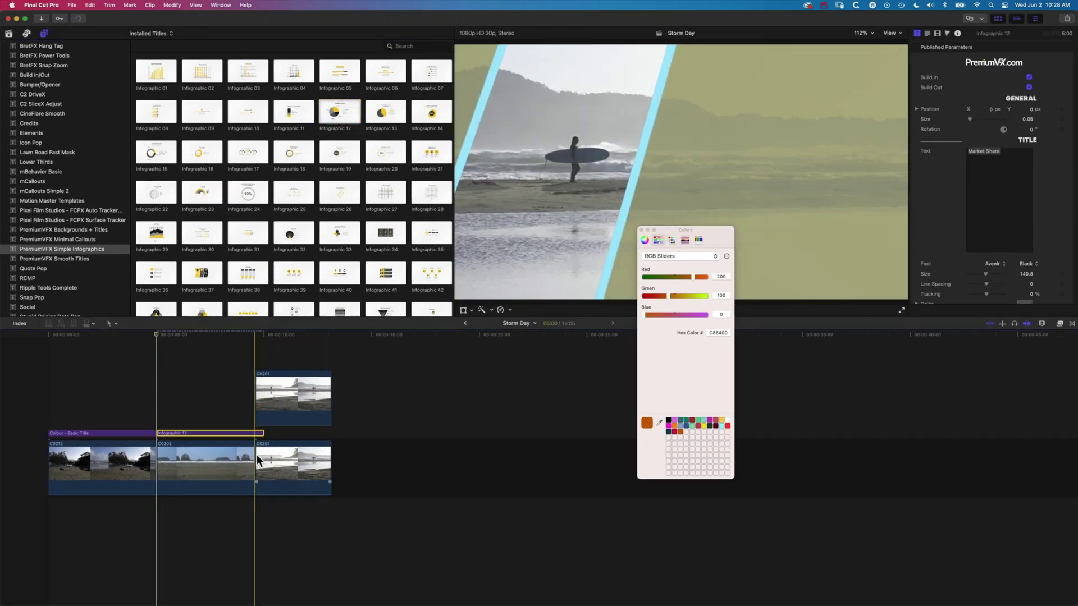
# Lengthen clip C0202 to match the infographic and lower its opacity to about 9%
pyautogui.moveTo(257, 455); pyautogui.dragTo(264, 455)
pyautogui.click(207, 336)
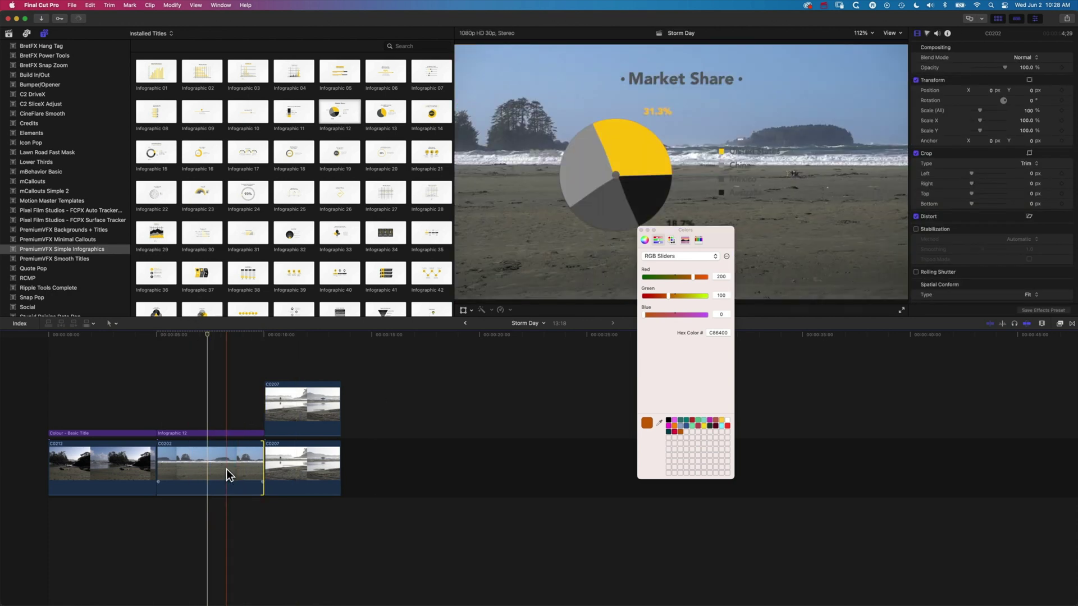
pyautogui.click(227, 469)
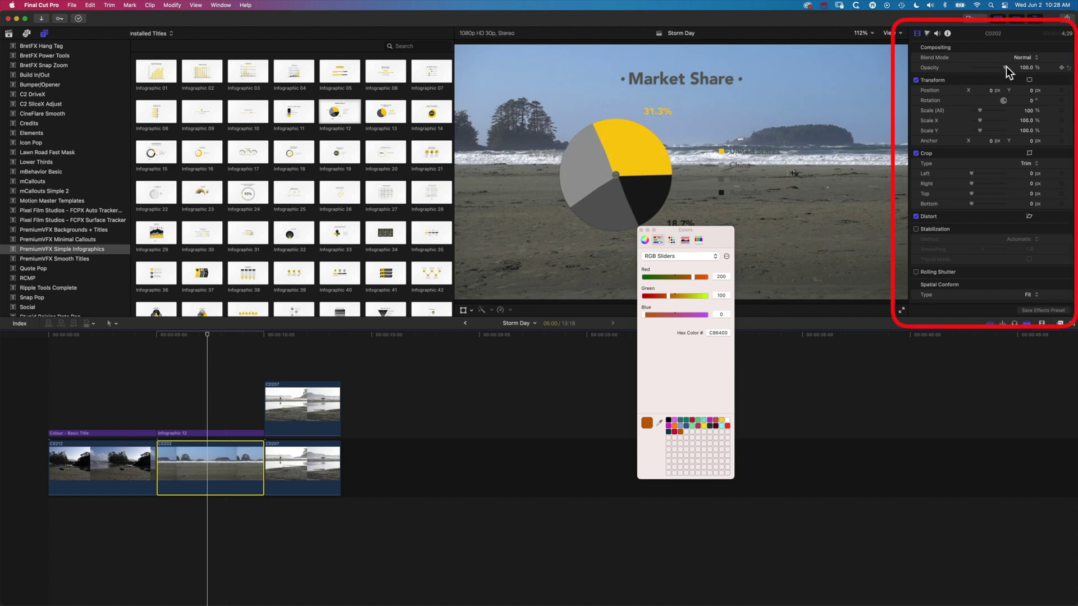
pyautogui.moveTo(1006, 67); pyautogui.dragTo(975, 67)
# Select Infographic 12, move the Colors window aside, and drag the yellow slice to 41.2%
pyautogui.click(191, 433)
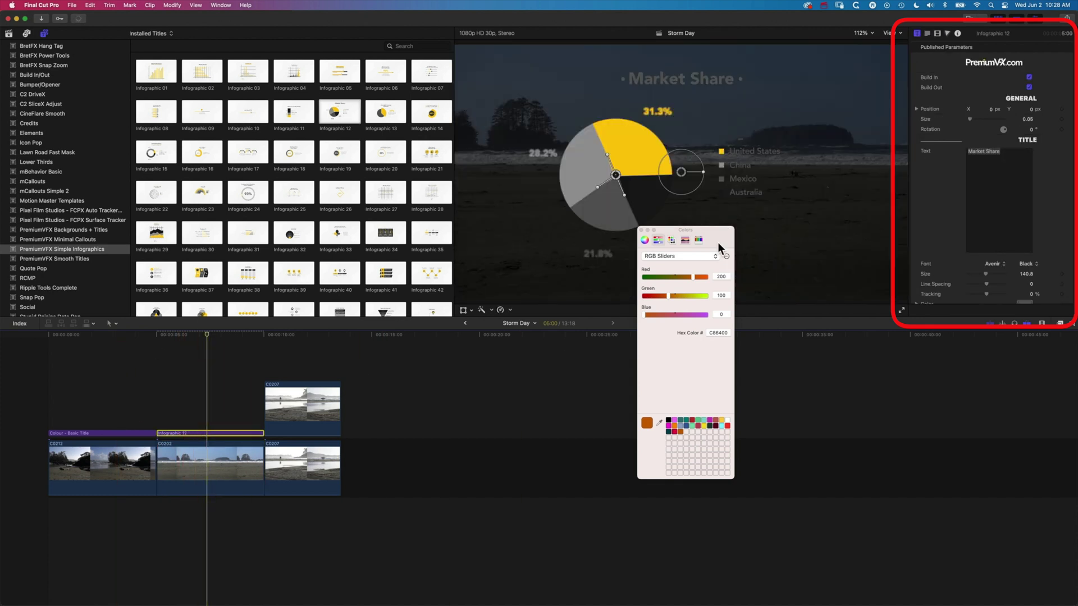
pyautogui.moveTo(719, 243); pyautogui.dragTo(699, 308)
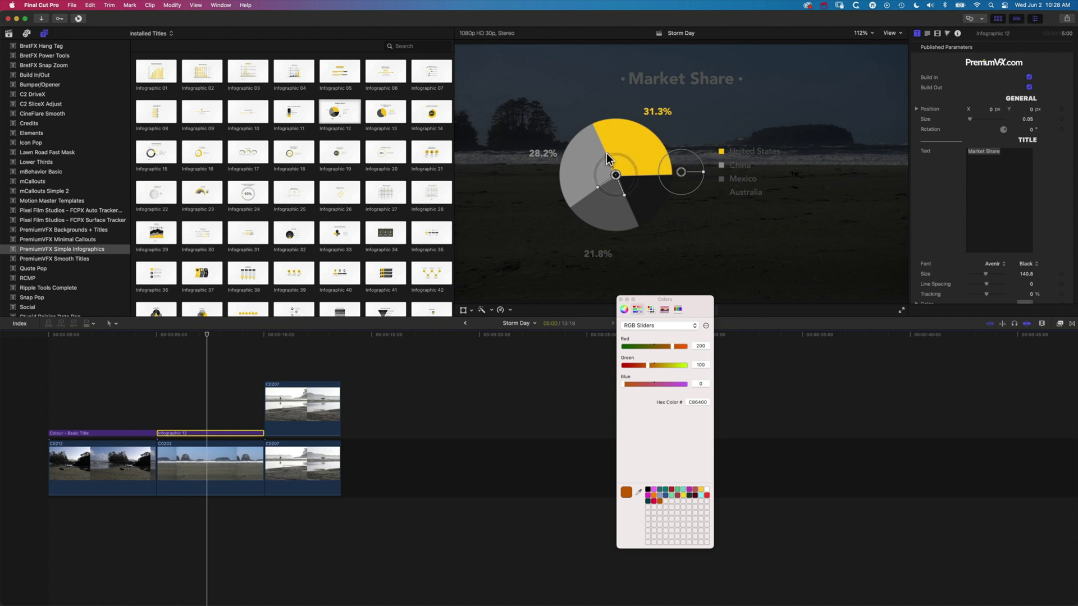
pyautogui.moveTo(606, 153); pyautogui.dragTo(620, 196)
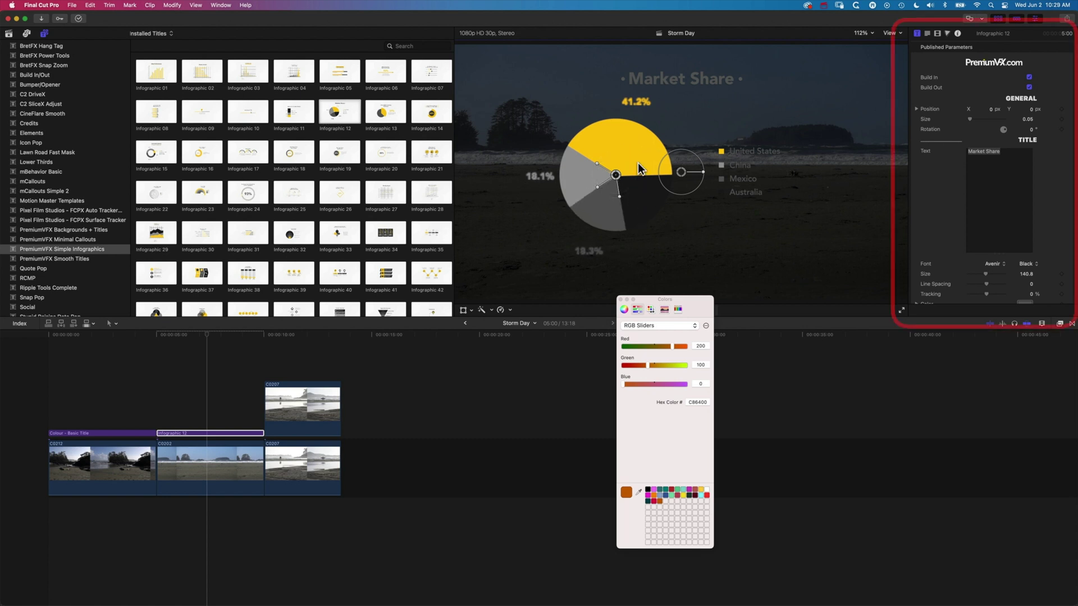
# Recolour the pie chart's 41.2% yellow slice with the saved orange C86400 swatch
pyautogui.click(927, 33)
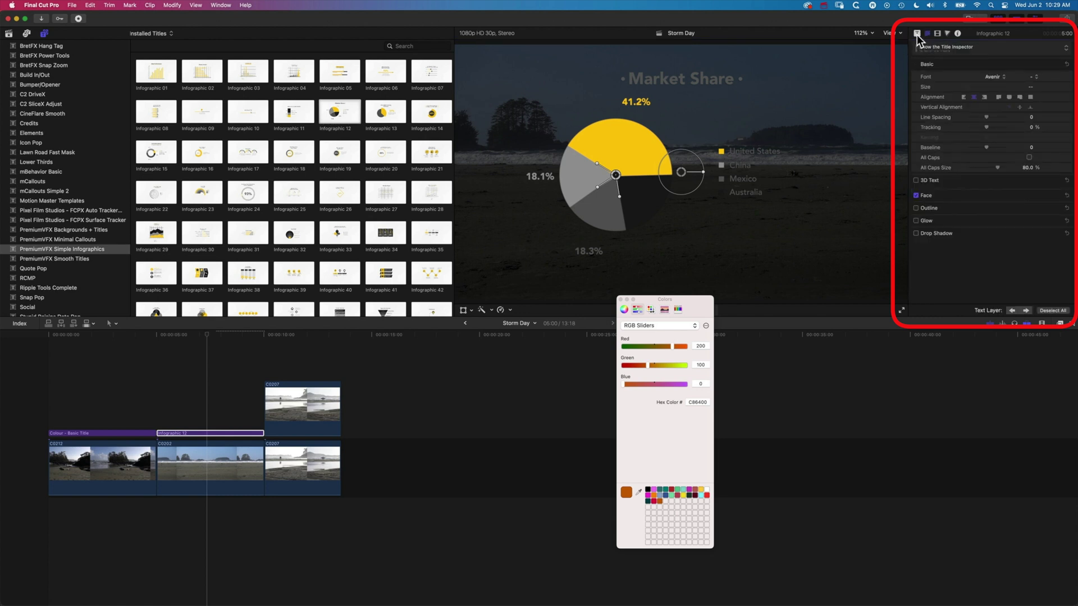
pyautogui.click(918, 33)
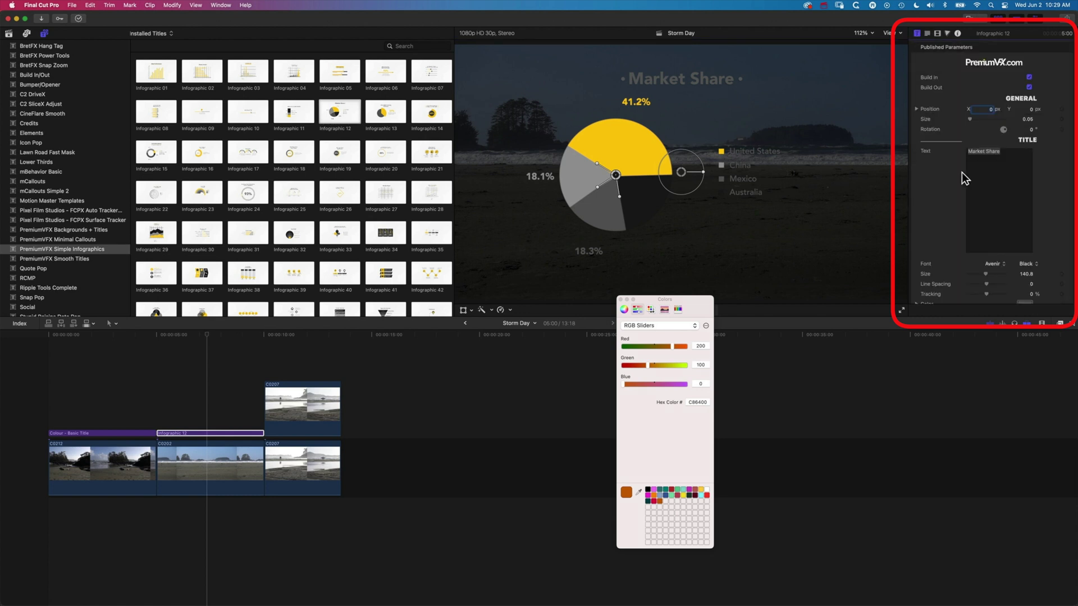
pyautogui.scroll(-5, 959, 171)
pyautogui.scroll(-5, 957, 171)
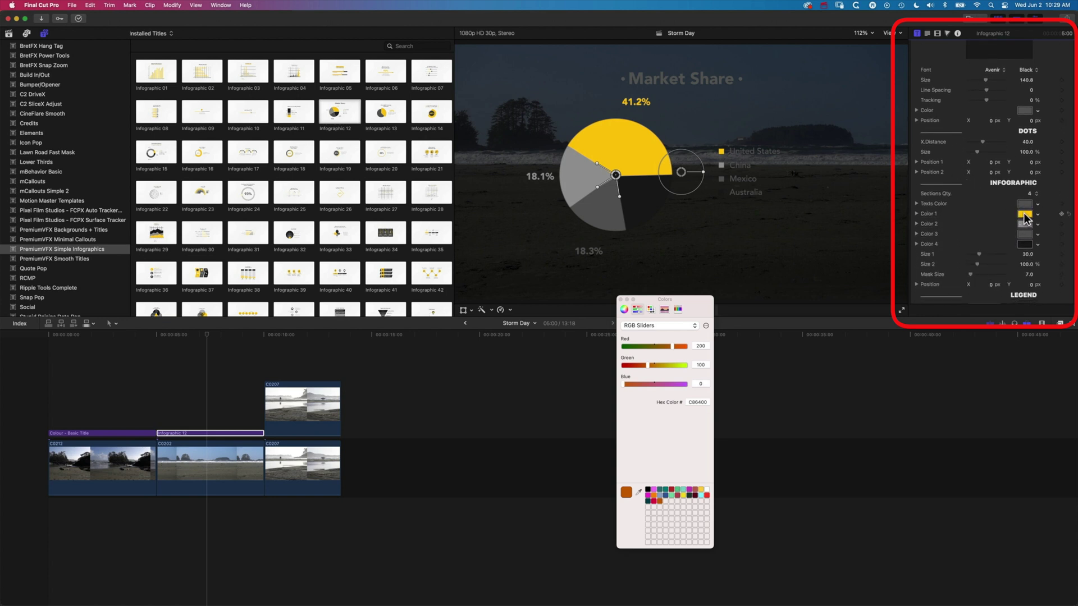
pyautogui.click(1025, 215)
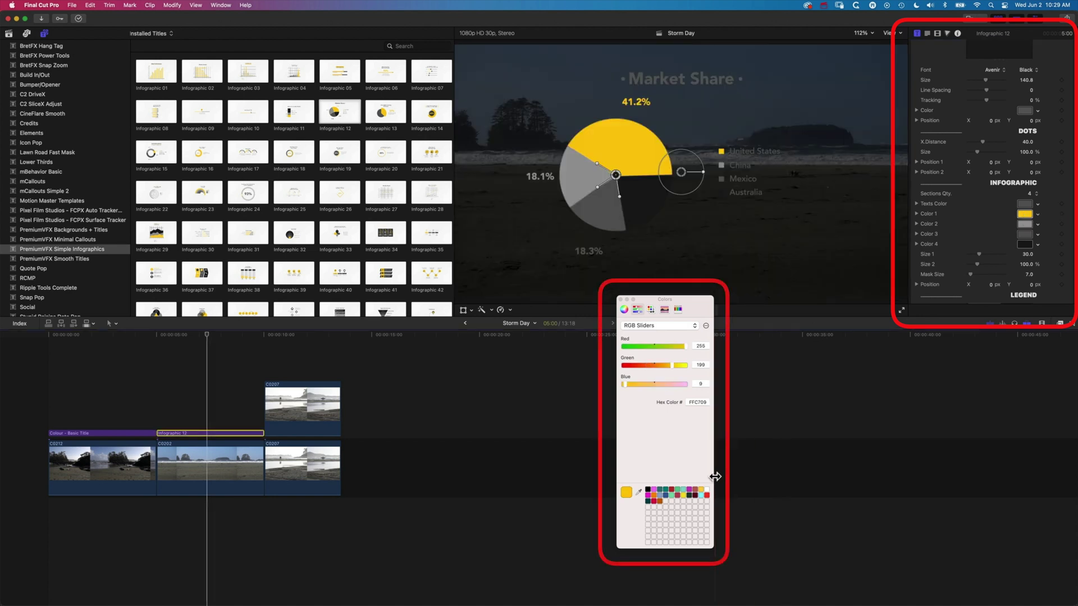
pyautogui.click(661, 502)
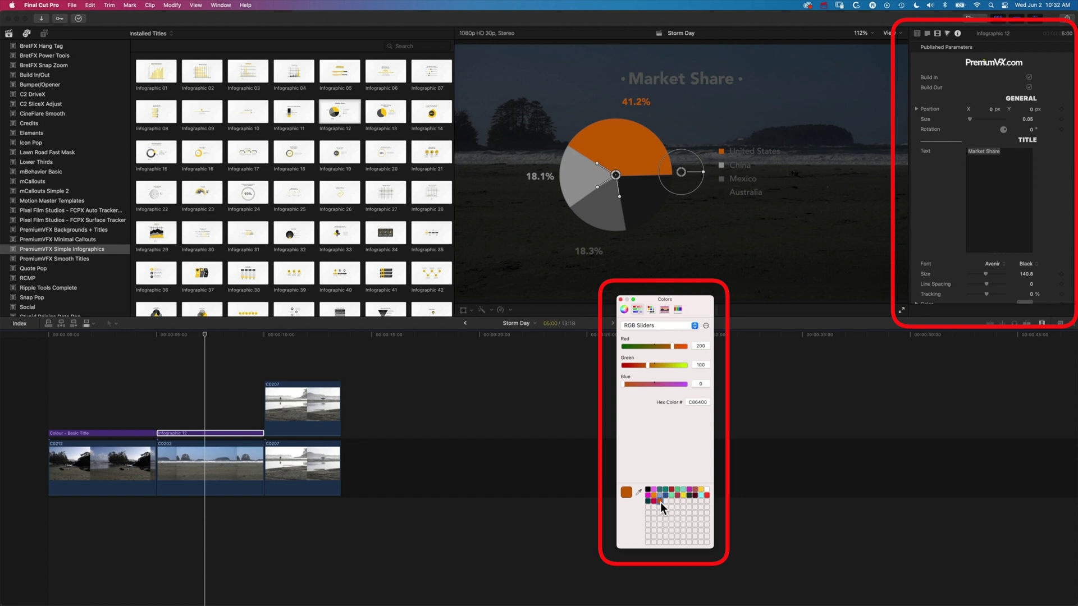
# Save orange C86400 as a swatch and apply it to clip C0207's PT Outline colour
pyautogui.moveTo(628, 498); pyautogui.dragTo(663, 500)
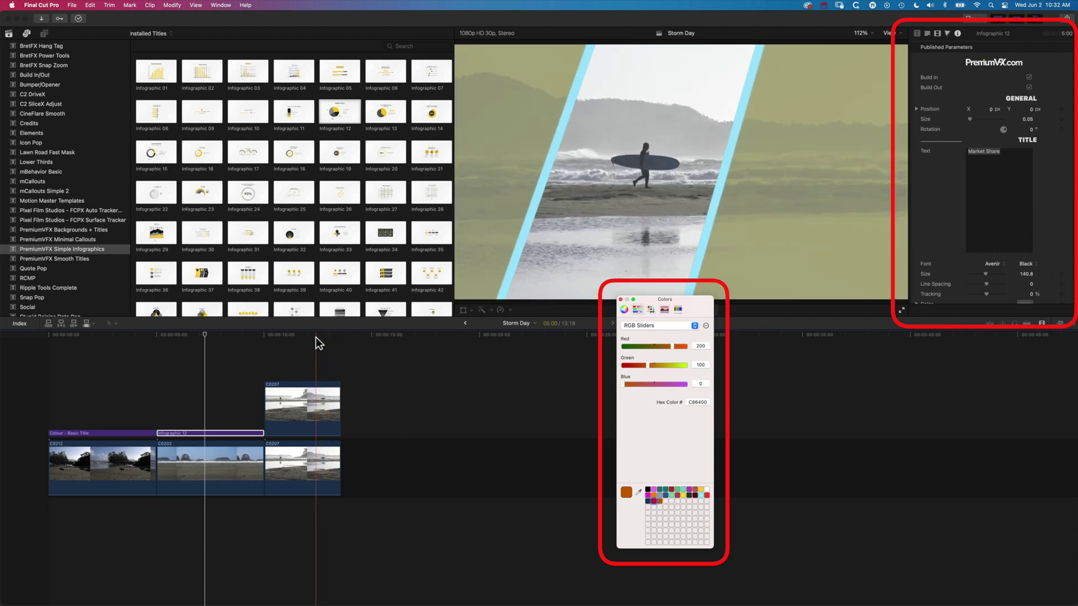
pyautogui.click(305, 336)
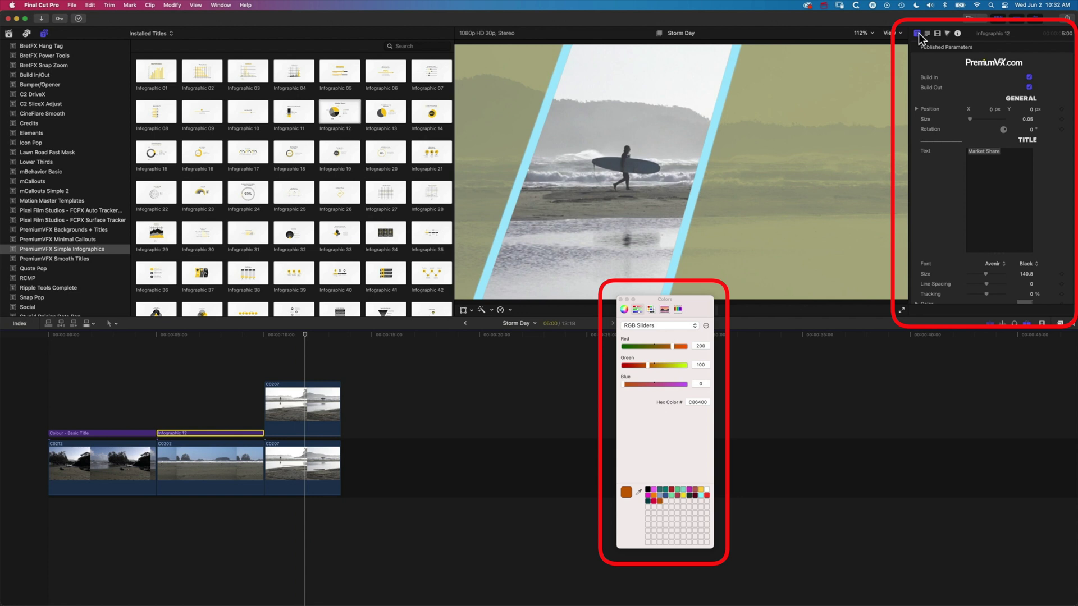
pyautogui.click(331, 399)
pyautogui.click(938, 32)
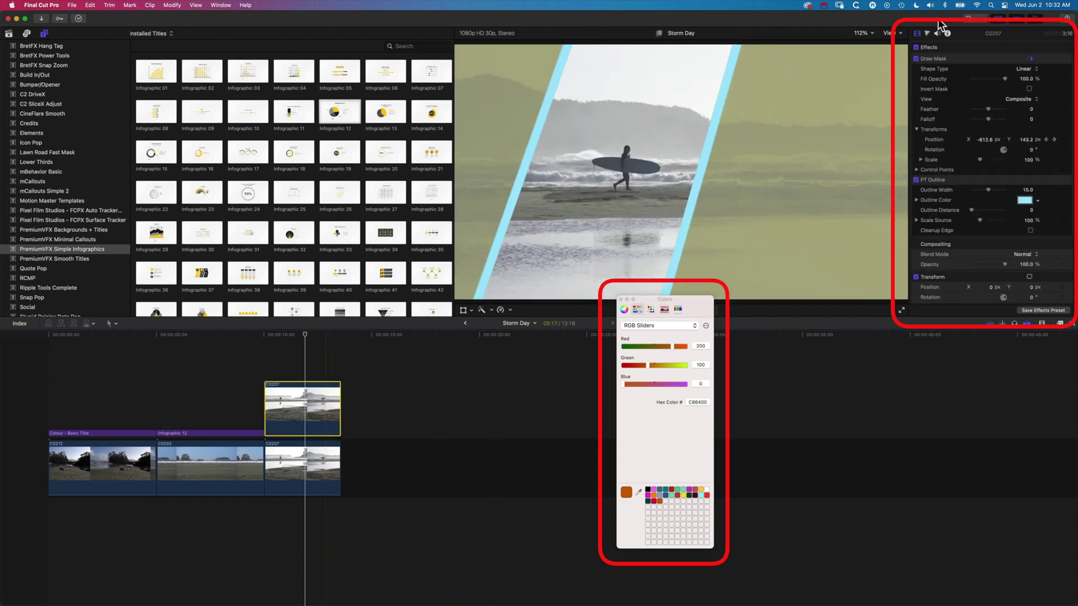
pyautogui.scroll(-3, 1012, 150)
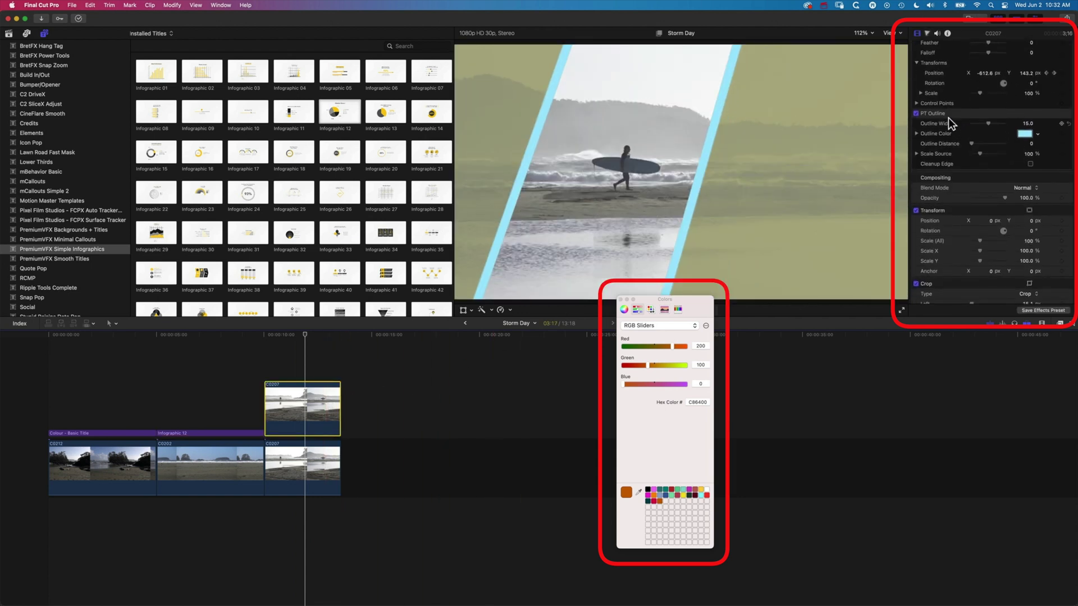
pyautogui.click(1027, 135)
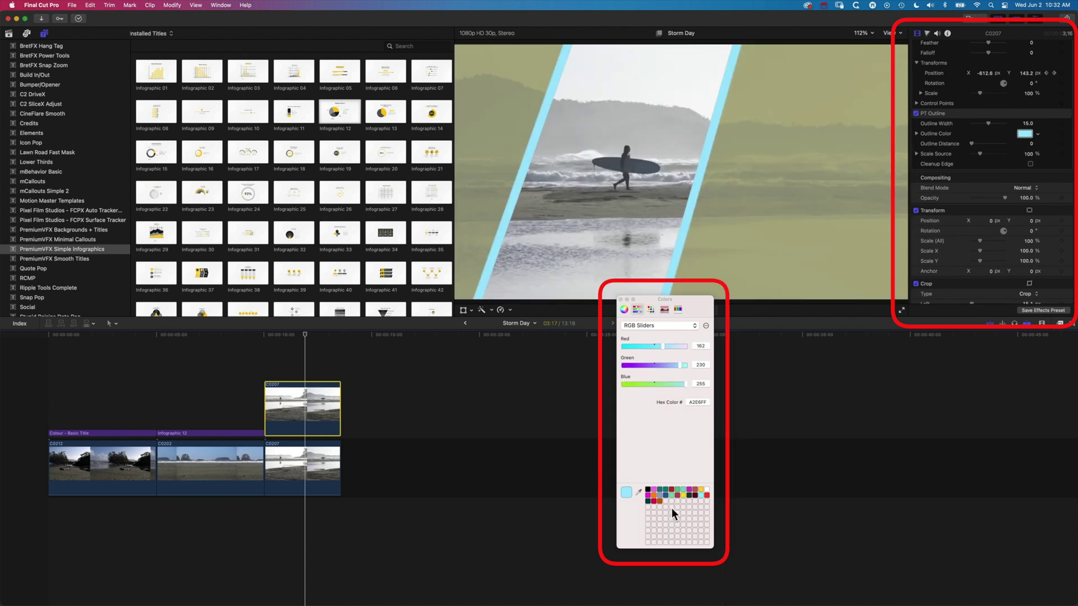
pyautogui.click(660, 500)
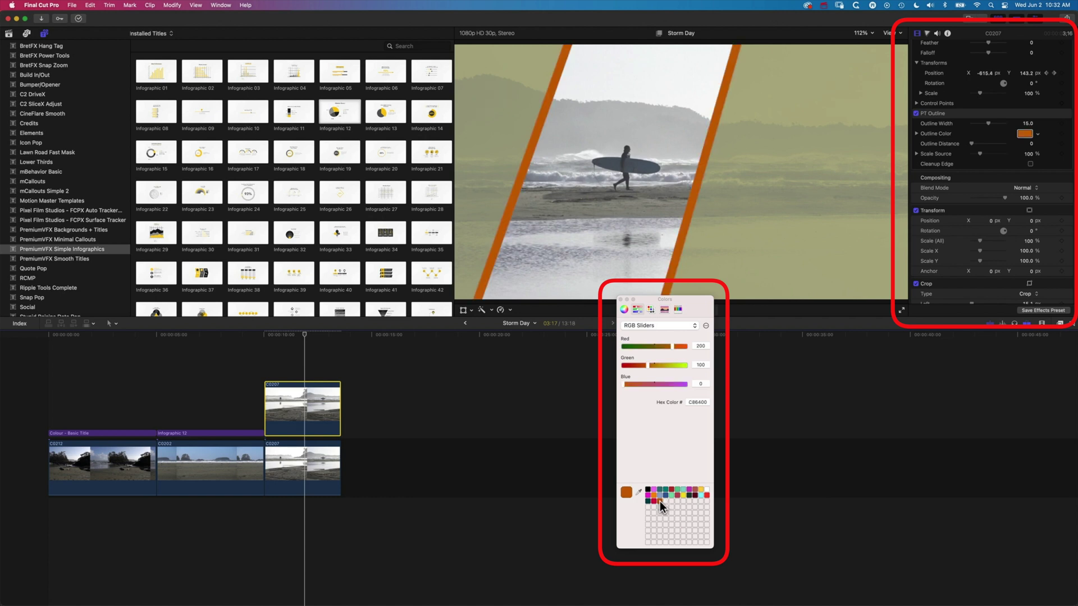
# Brighten C0207's orange outline with the HSB sliders and save it as a swatch
pyautogui.click(646, 326)
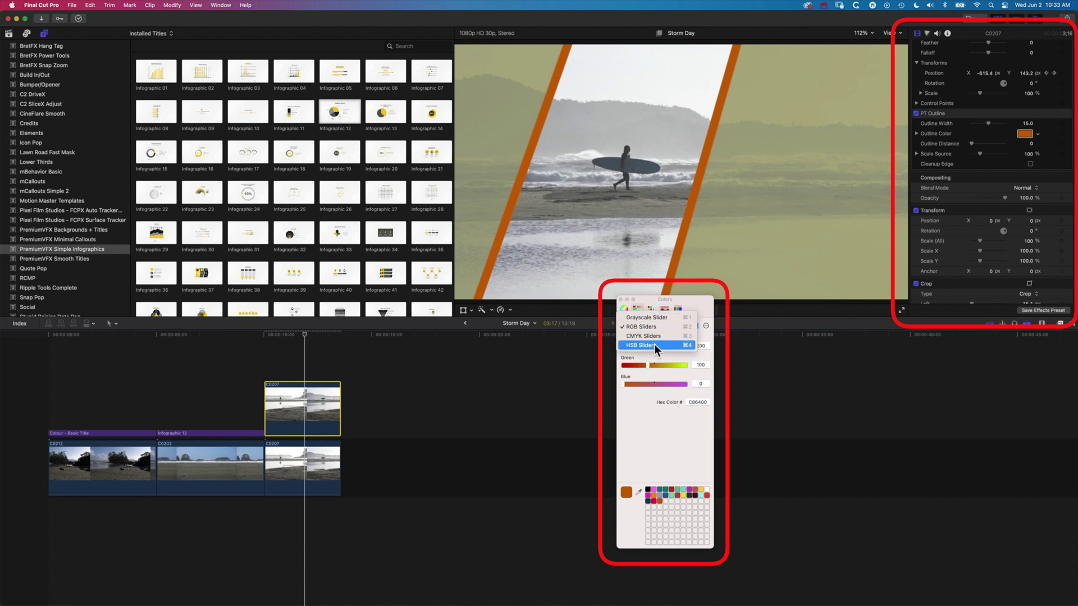
pyautogui.click(655, 344)
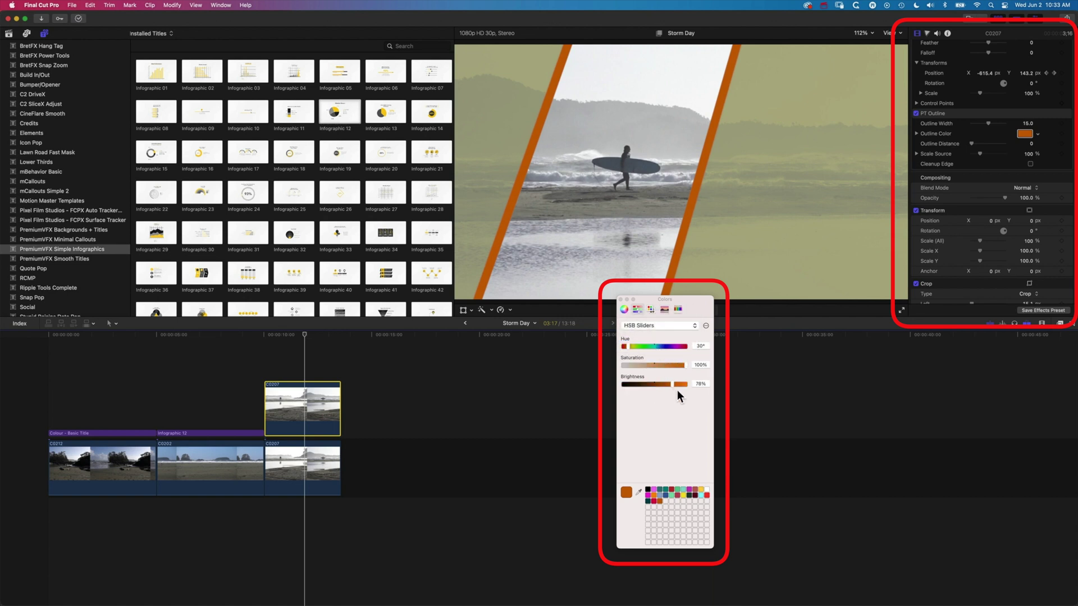
pyautogui.moveTo(673, 386); pyautogui.dragTo(682, 383)
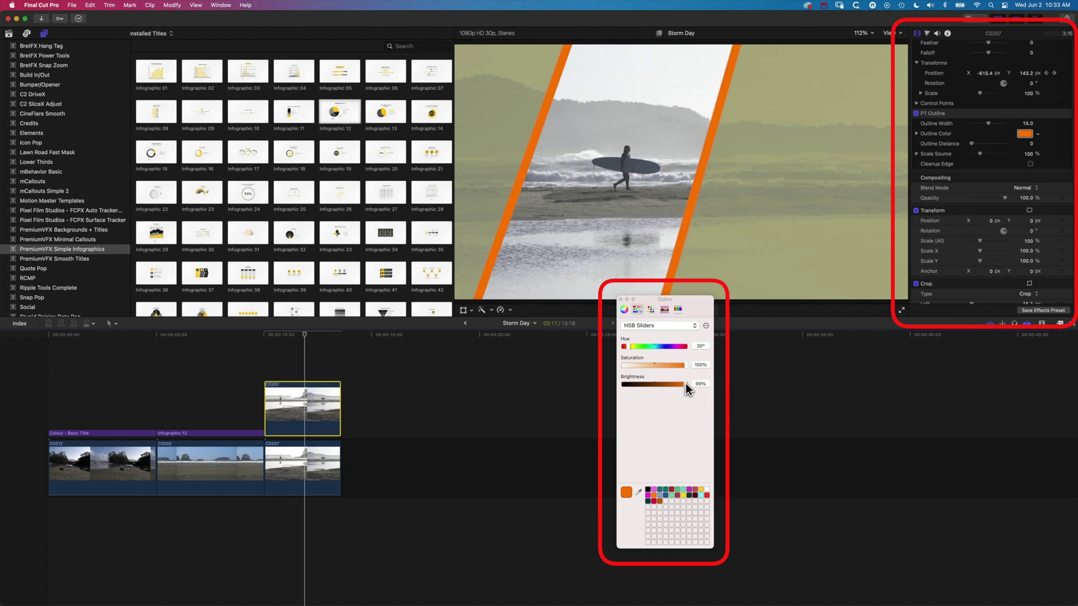
pyautogui.moveTo(631, 496); pyautogui.dragTo(668, 500)
# Lower the outline saturation to 47% for pale orange FCC287, save it, and check RGB values
pyautogui.moveTo(686, 366); pyautogui.dragTo(652, 365)
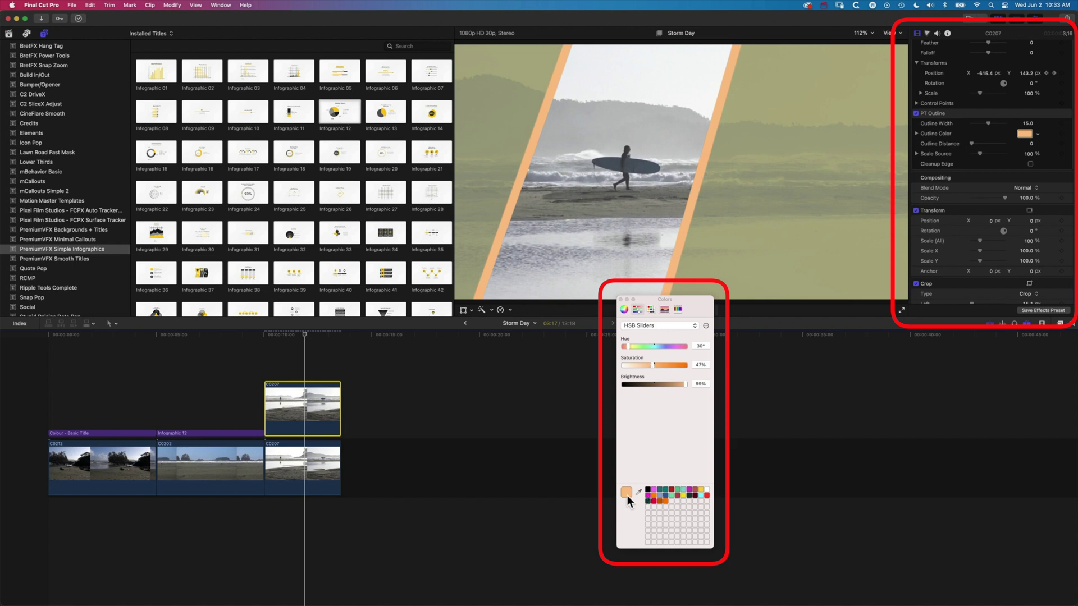
pyautogui.moveTo(628, 495); pyautogui.dragTo(671, 500)
pyautogui.click(651, 328)
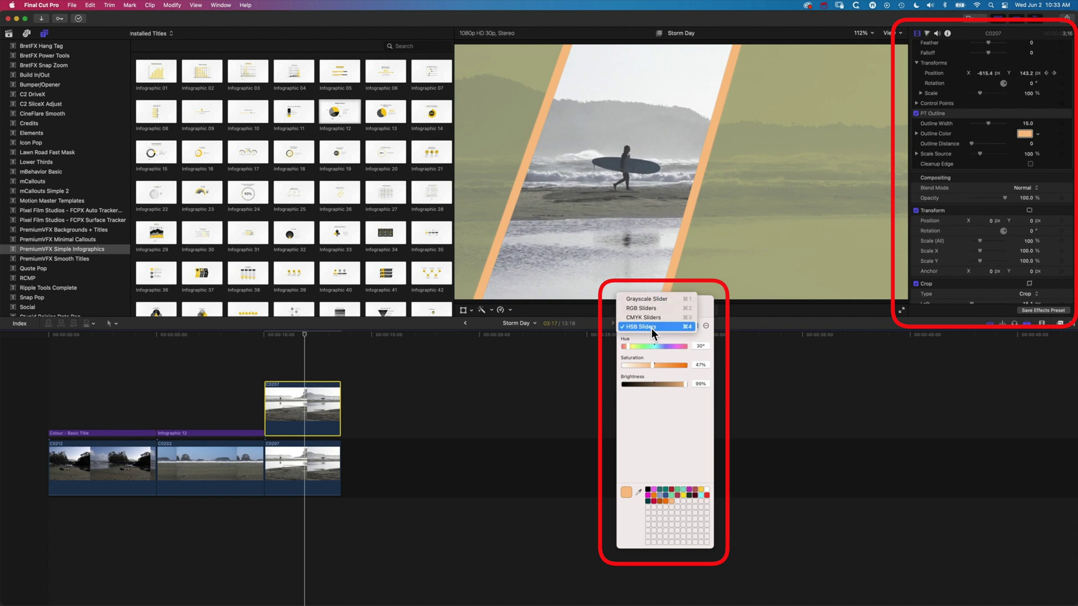
pyautogui.click(646, 309)
pyautogui.click(645, 326)
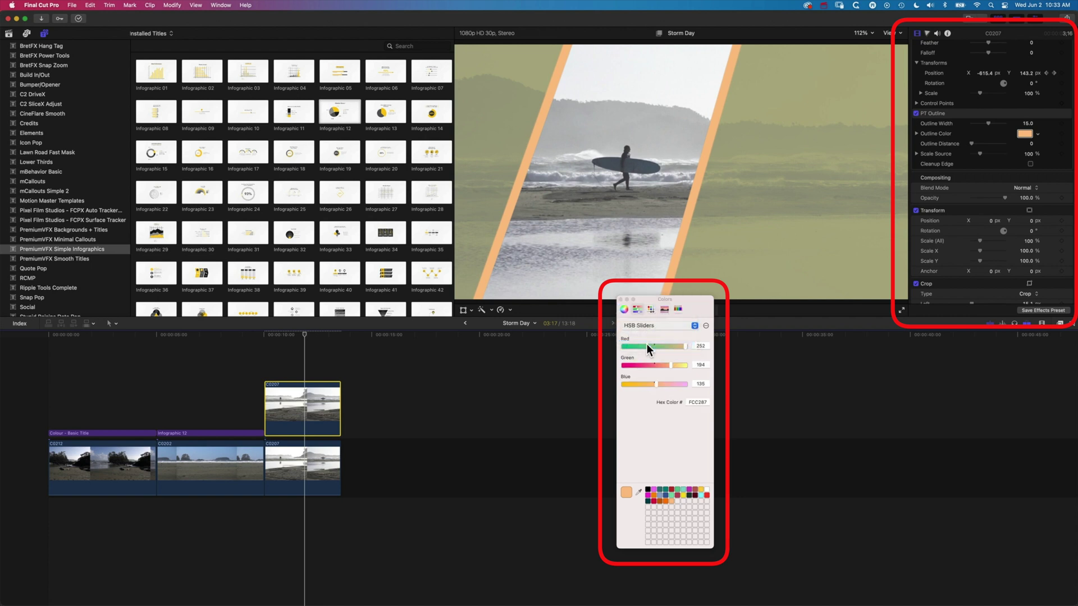
pyautogui.click(646, 344)
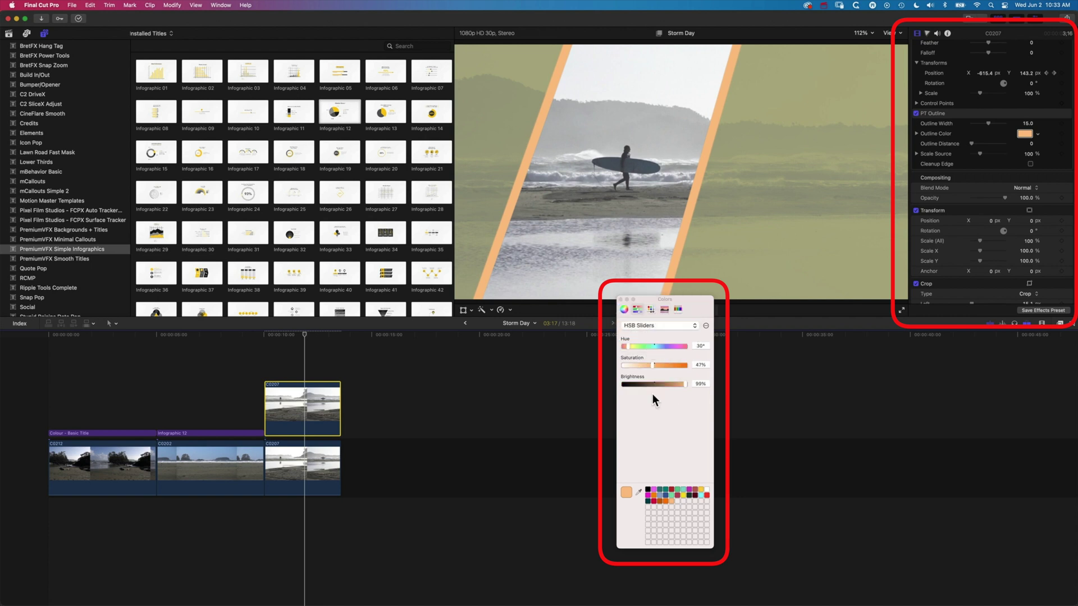
# Place a Generators > Solids Custom solid at the end of C0207, filled with saved orange C86400
pyautogui.click(341, 335)
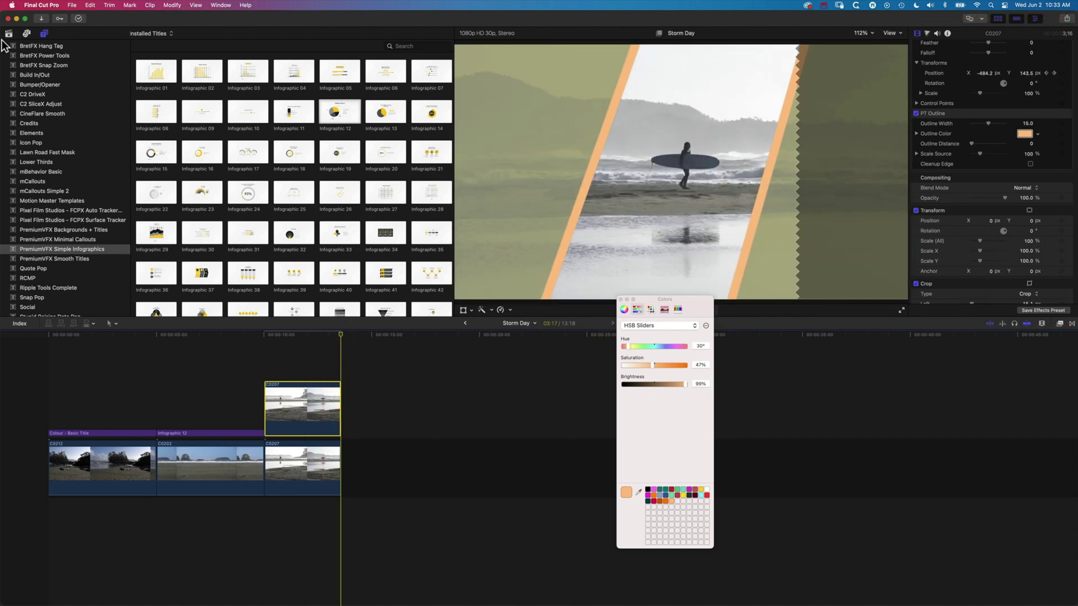
pyautogui.scroll(-6, 78, 188)
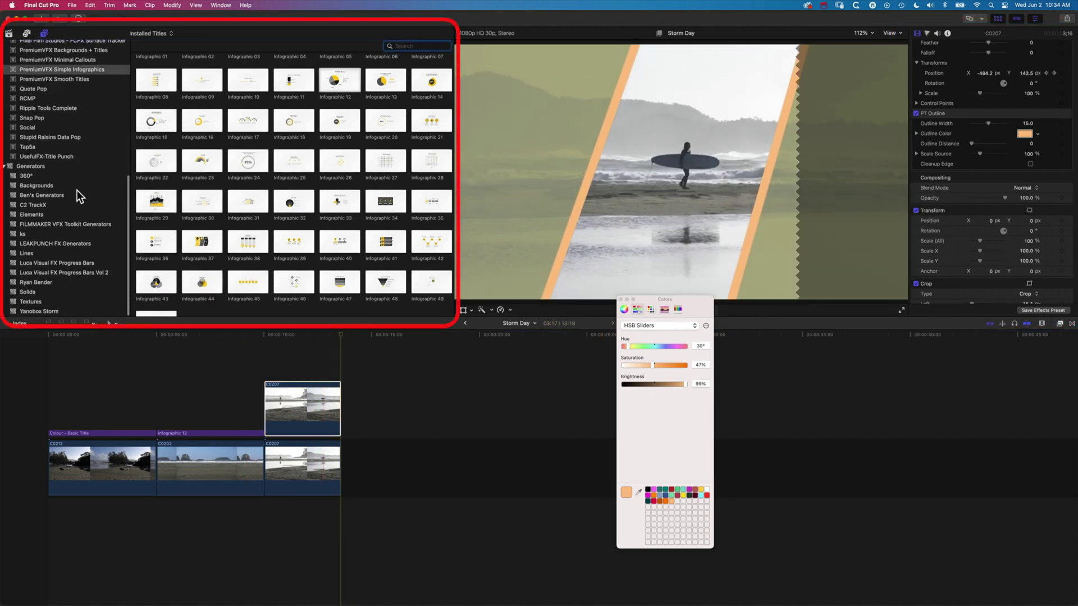
pyautogui.click(52, 292)
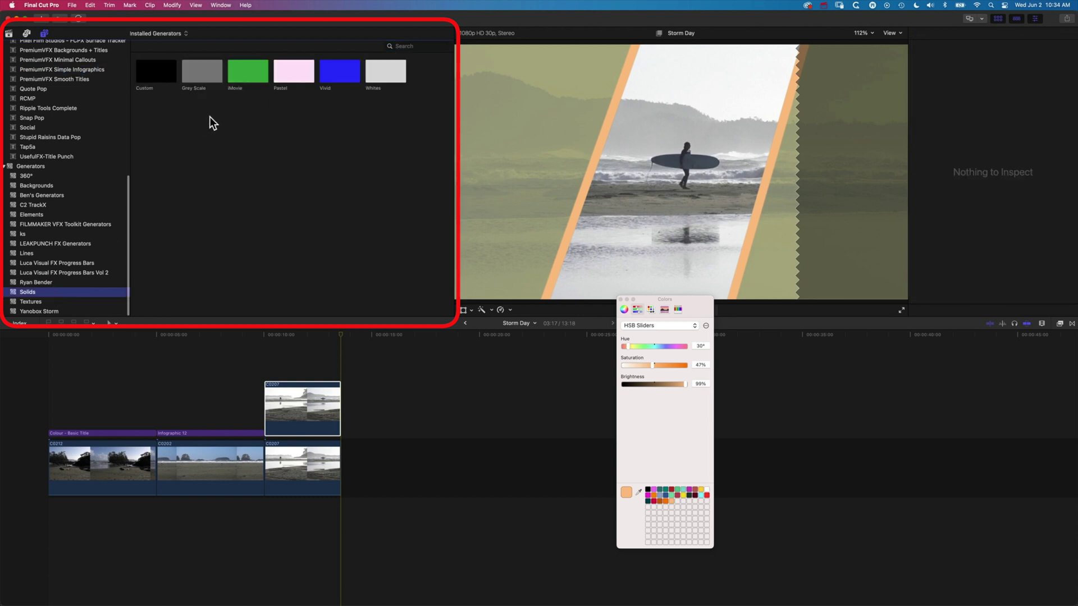
pyautogui.moveTo(163, 73); pyautogui.dragTo(360, 469)
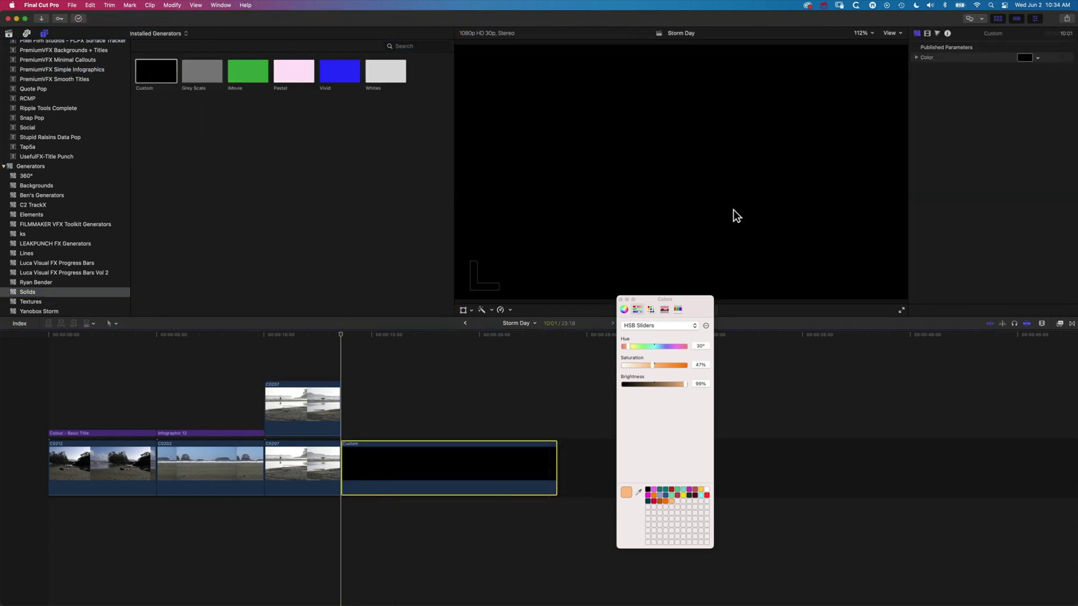
pyautogui.click(1023, 59)
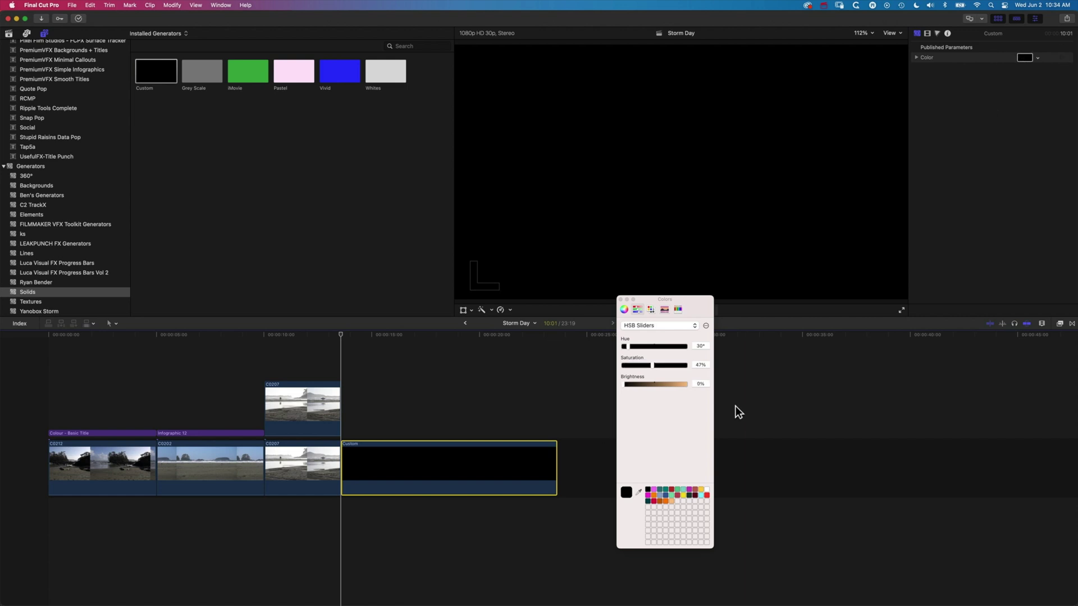
pyautogui.click(660, 502)
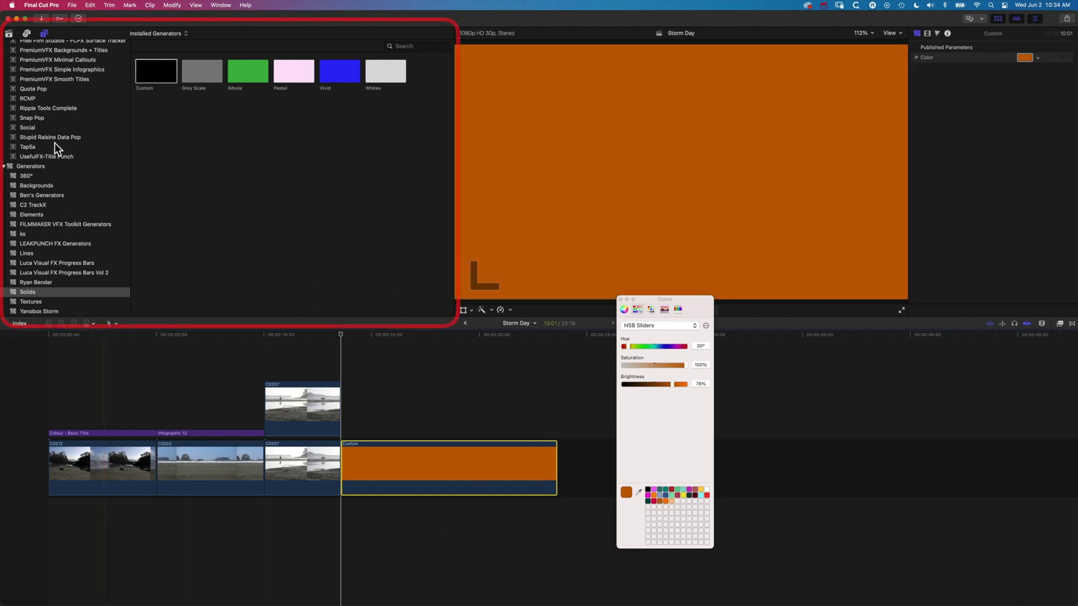
# Add a Bumper/Opener Basic Title above the Custom solid
pyautogui.scroll(10, 55, 96)
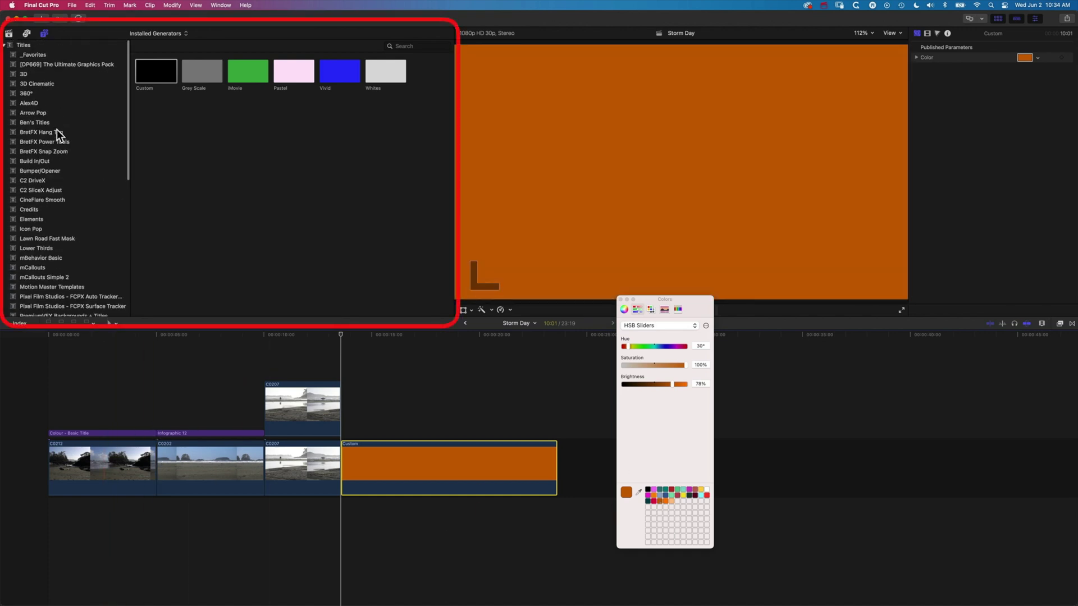
pyautogui.click(41, 169)
pyautogui.click(206, 71)
pyautogui.moveTo(201, 72); pyautogui.dragTo(386, 405)
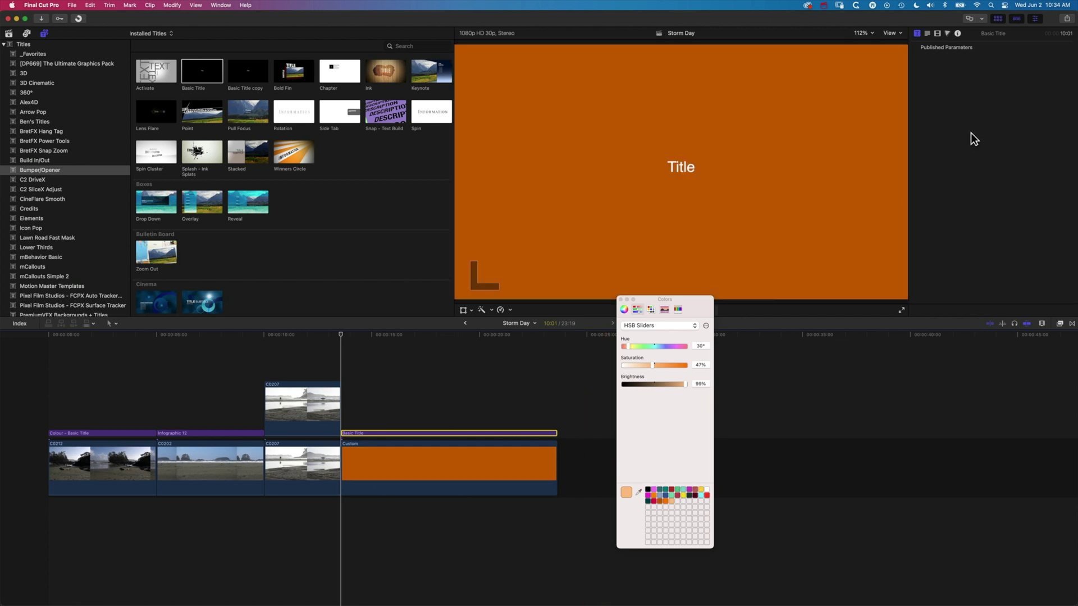
# Apply the PROVINCE POPULATION text style to the title and enlarge it to size 196
pyautogui.click(927, 33)
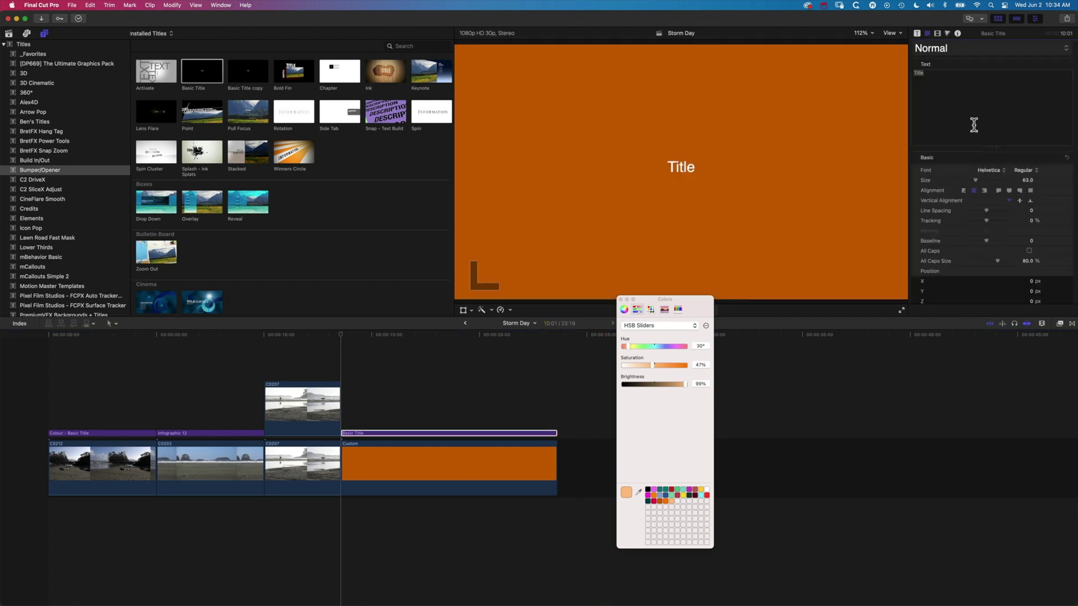
pyautogui.click(961, 48)
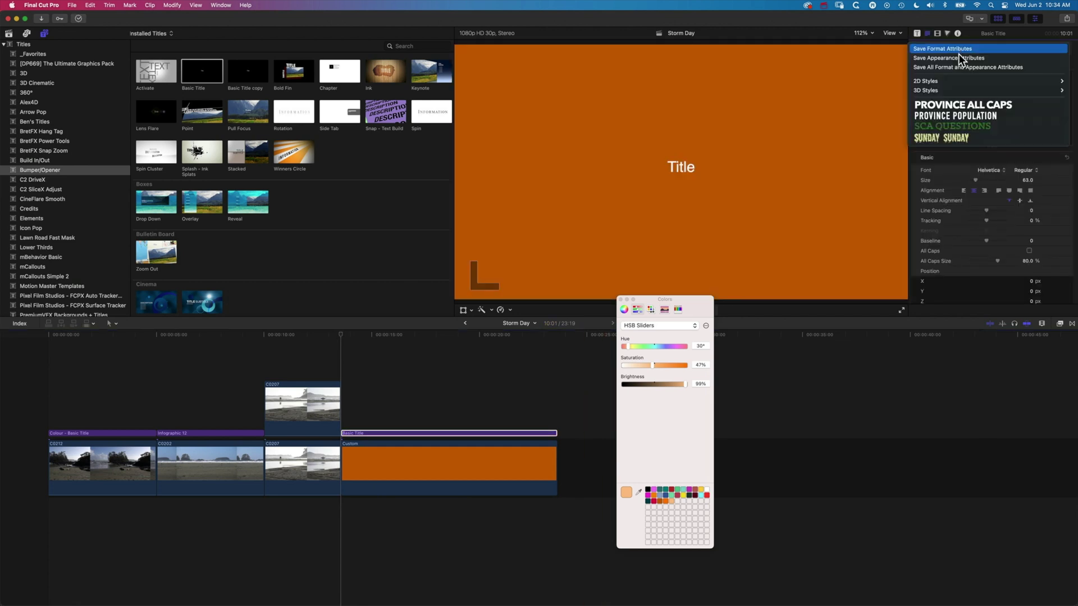
pyautogui.click(952, 114)
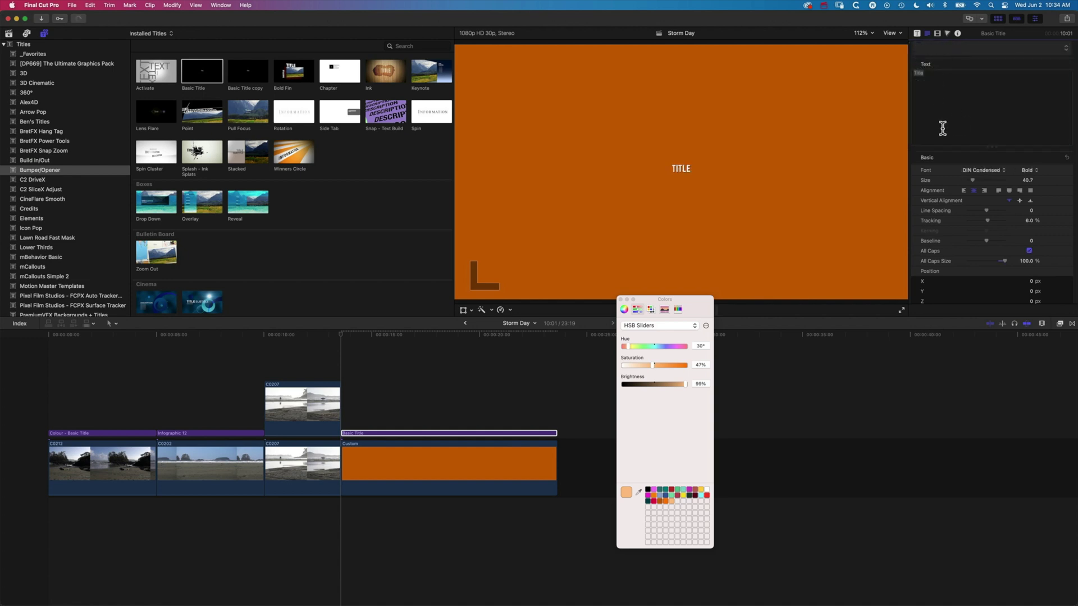
pyautogui.moveTo(975, 180); pyautogui.dragTo(996, 179)
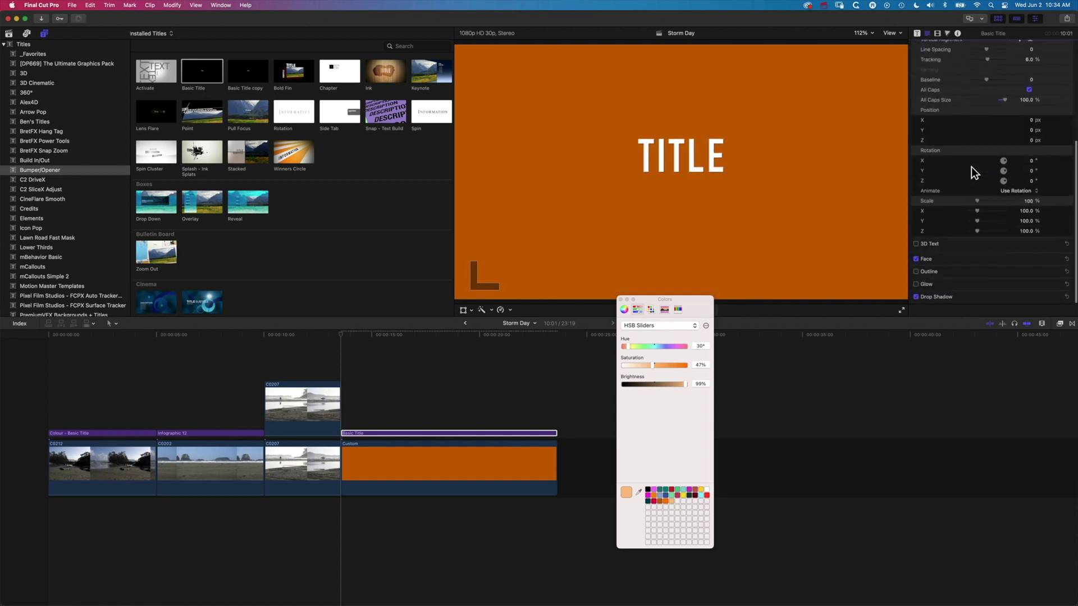
# Colour the TITLE face with the saved pale orange swatch FCC287, testing then restoring 47% saturation
pyautogui.click(1058, 260)
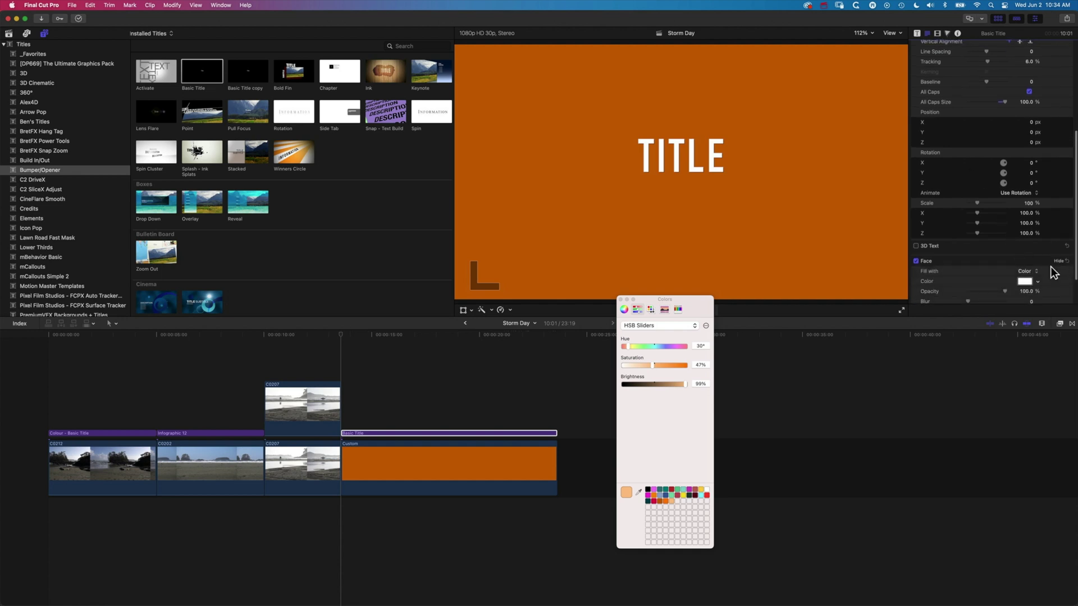
pyautogui.click(1024, 282)
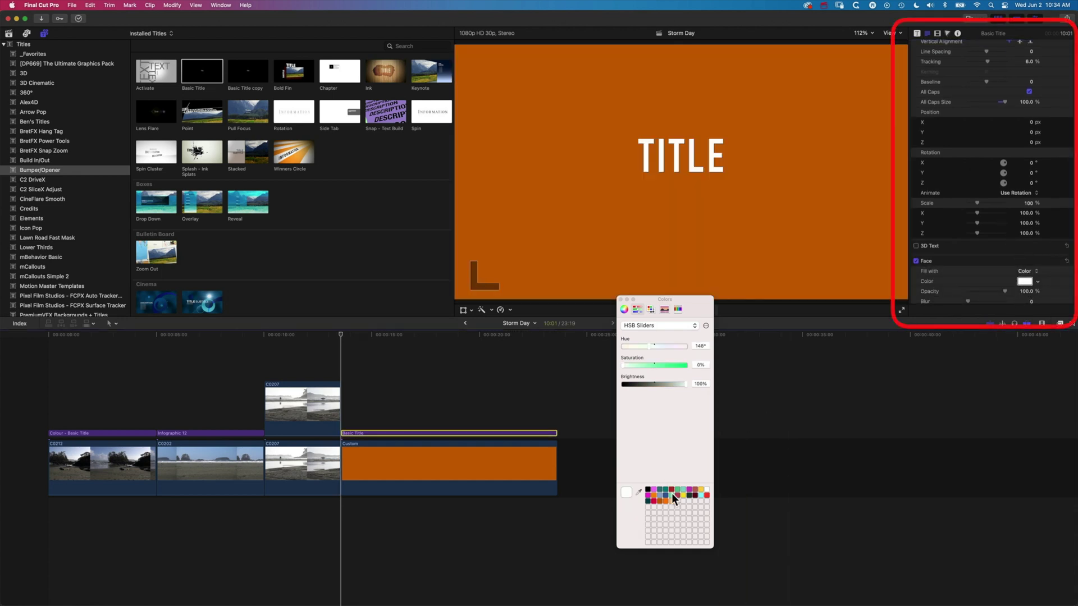
pyautogui.click(672, 502)
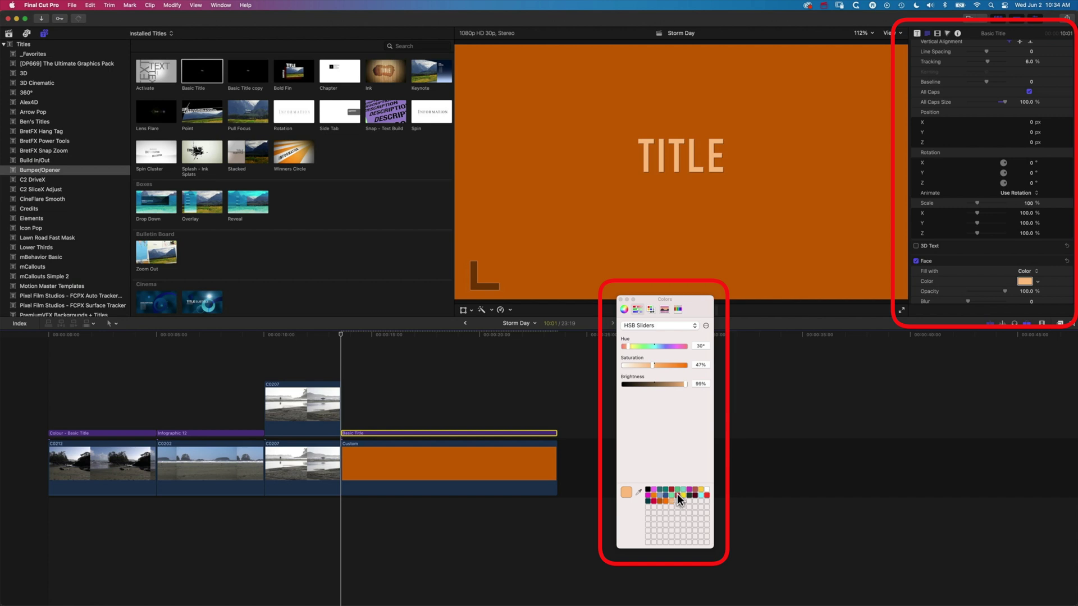
pyautogui.click(666, 501)
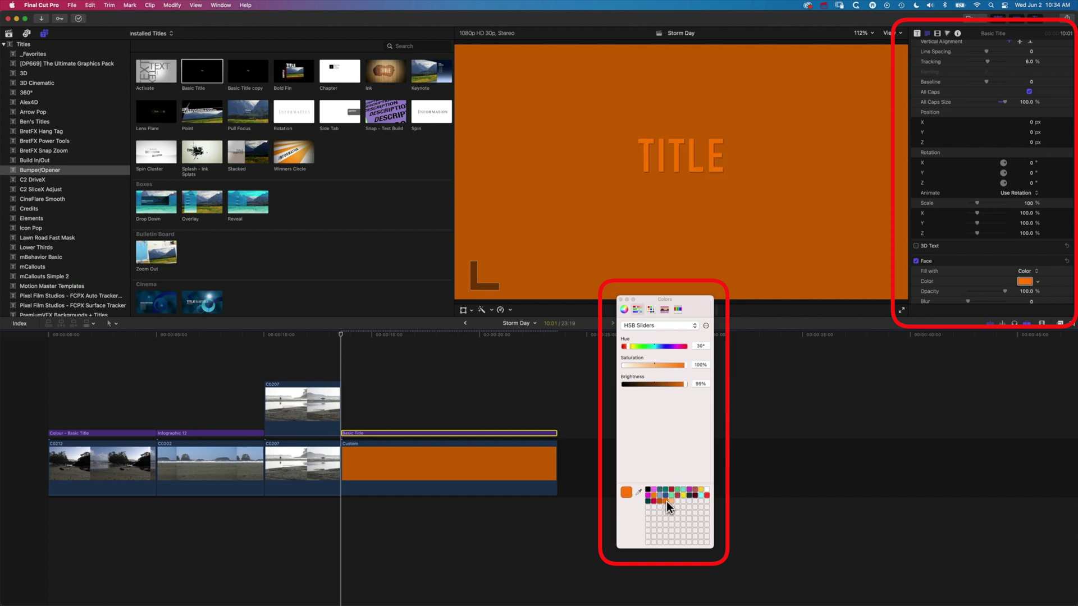
pyautogui.click(672, 501)
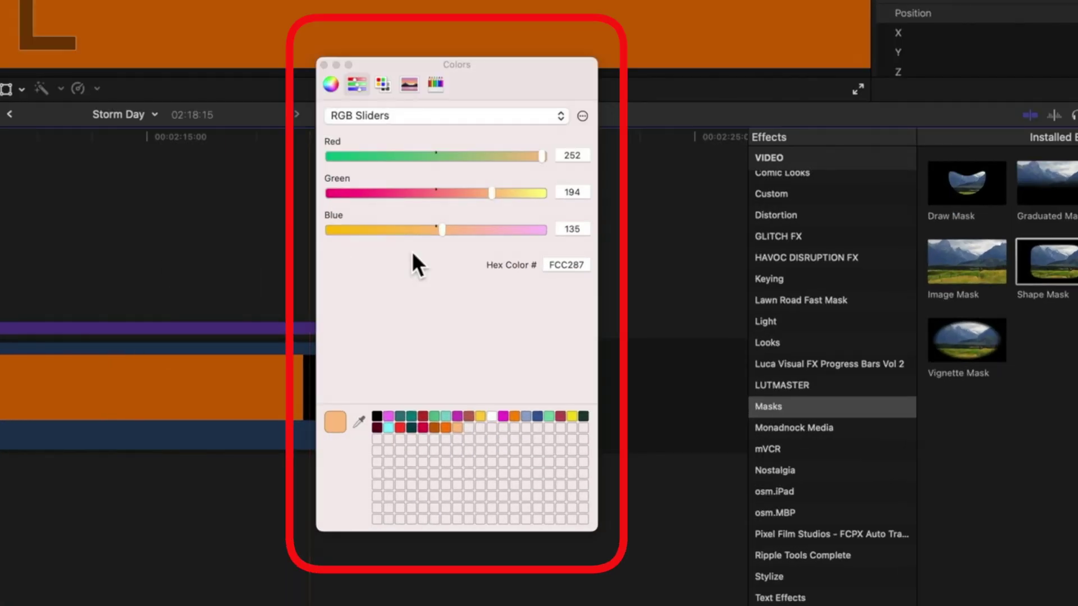
# Switch the Colors window to HSB Sliders and start the eyedropper
pyautogui.click(422, 119)
pyautogui.click(408, 157)
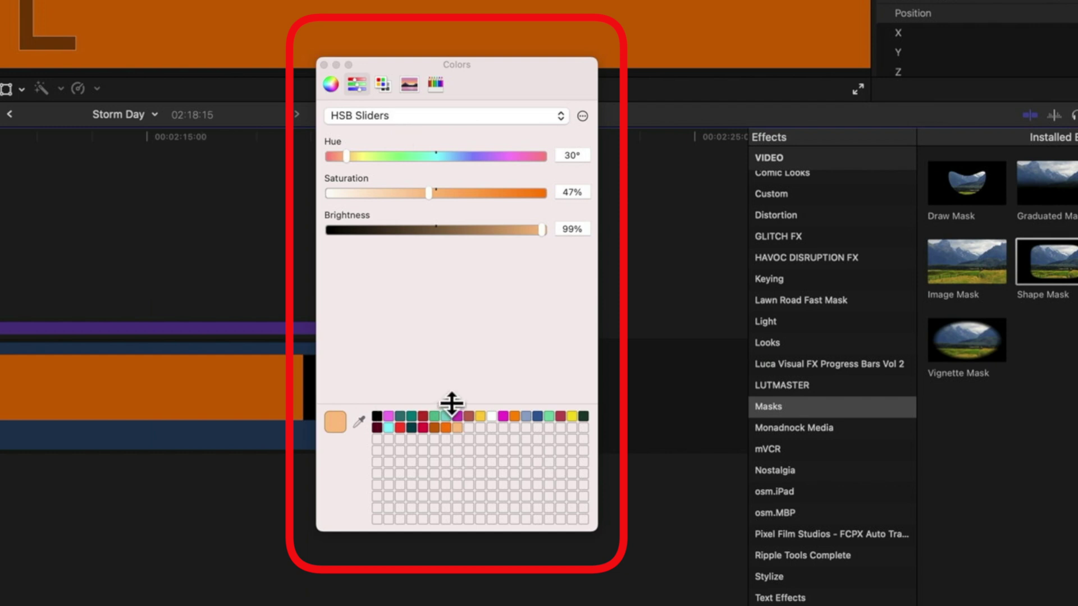
pyautogui.click(359, 422)
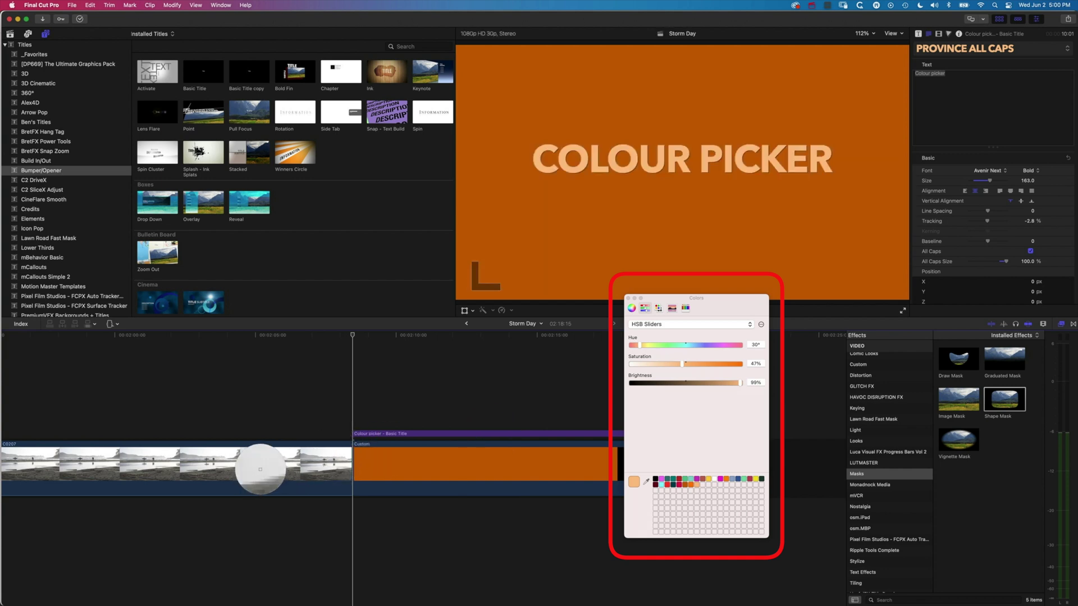
# Cancel the eyedropper, return the playhead to beach clip C0207, and restart sampling
pyautogui.press('Escape')
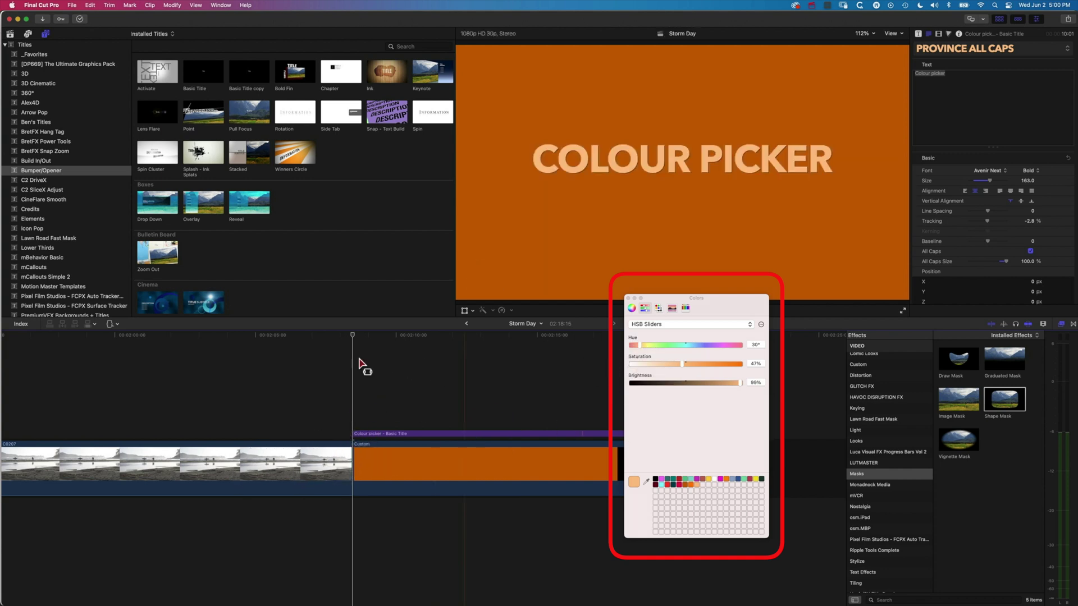
pyautogui.moveTo(349, 335); pyautogui.dragTo(189, 339)
pyautogui.click(647, 481)
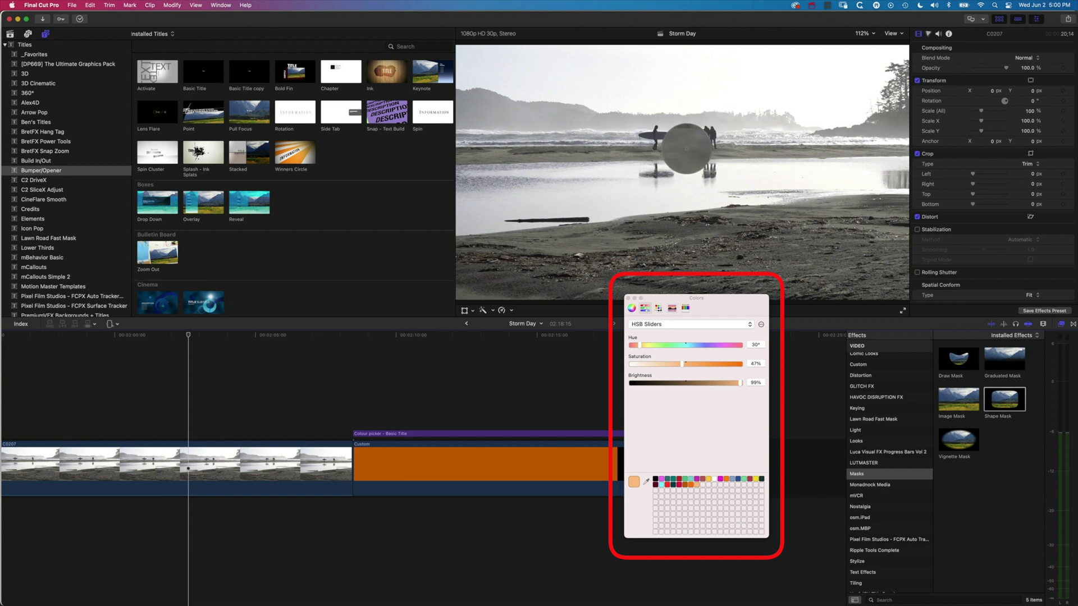
# Add forest clip C0222 above C0207 at the start of the timeline
pyautogui.press('Escape')
pyautogui.click(10, 34)
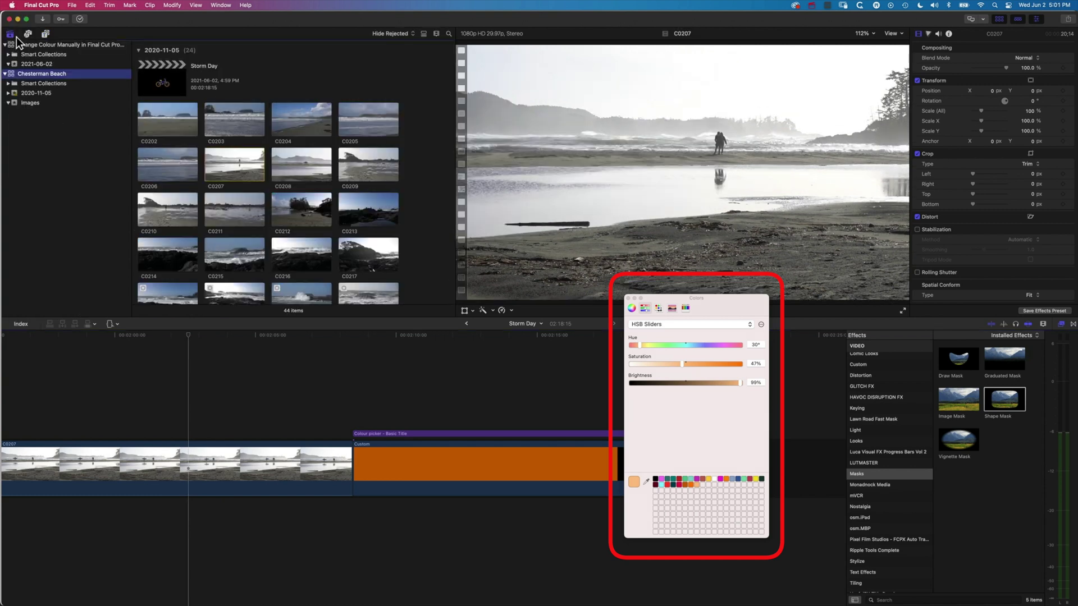
pyautogui.scroll(-1, 245, 180)
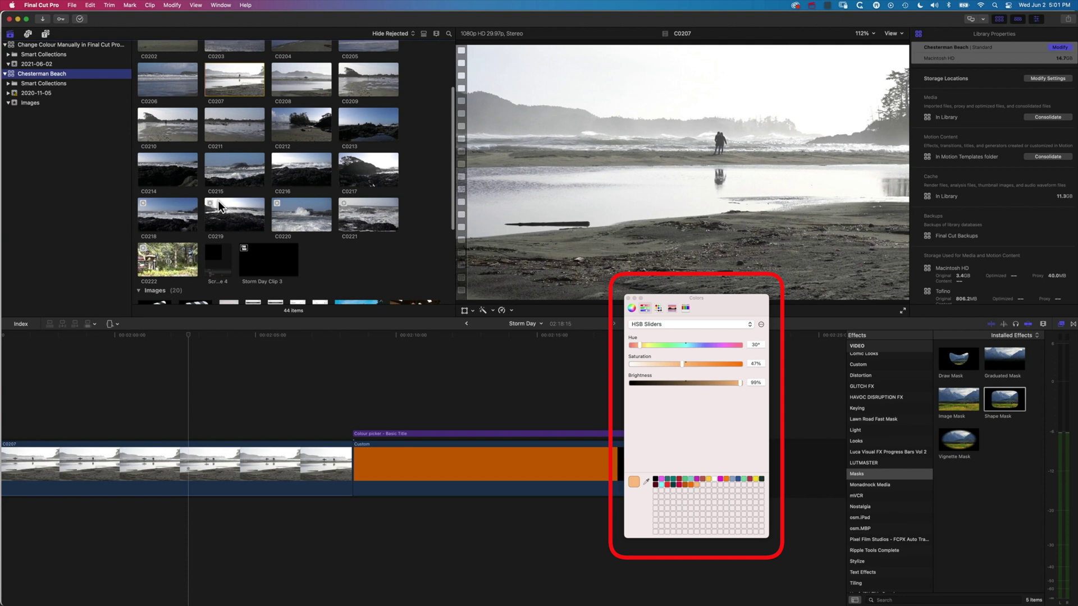
pyautogui.click(158, 271)
pyautogui.moveTo(80, 383); pyautogui.dragTo(62, 401)
# Sample a light green (hue 76°, saturation 40%, brightness 99%) from C0222's foliage
pyautogui.click(646, 482)
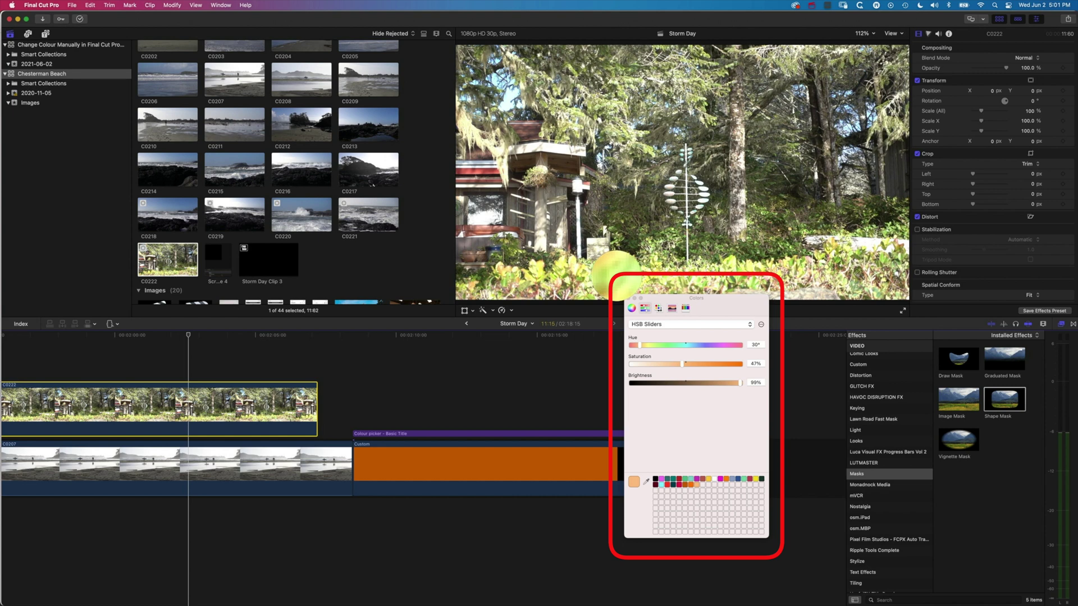
pyautogui.click(616, 274)
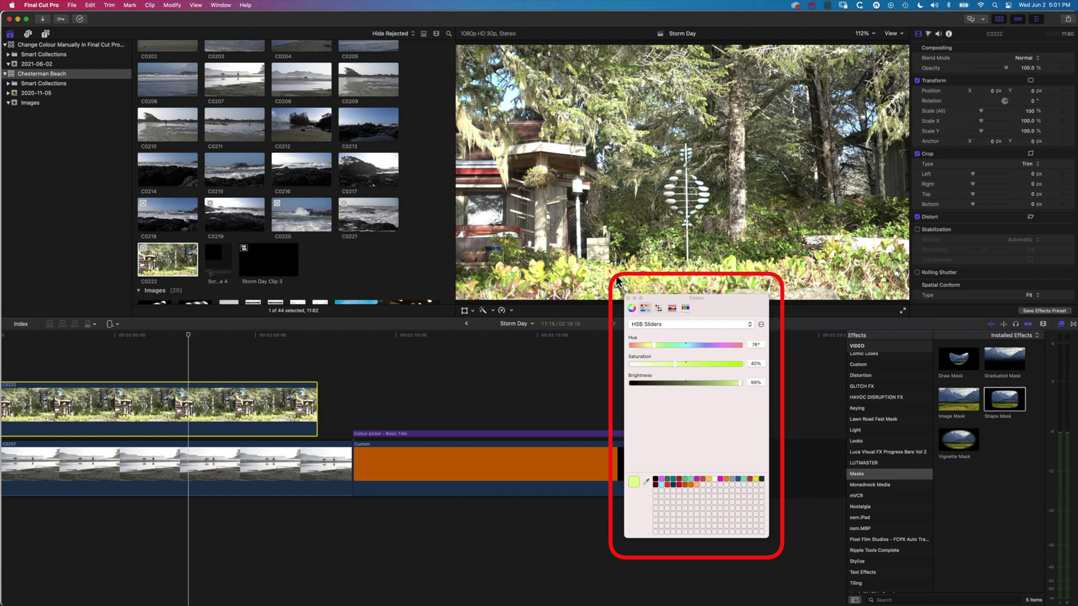
pyautogui.click(526, 342)
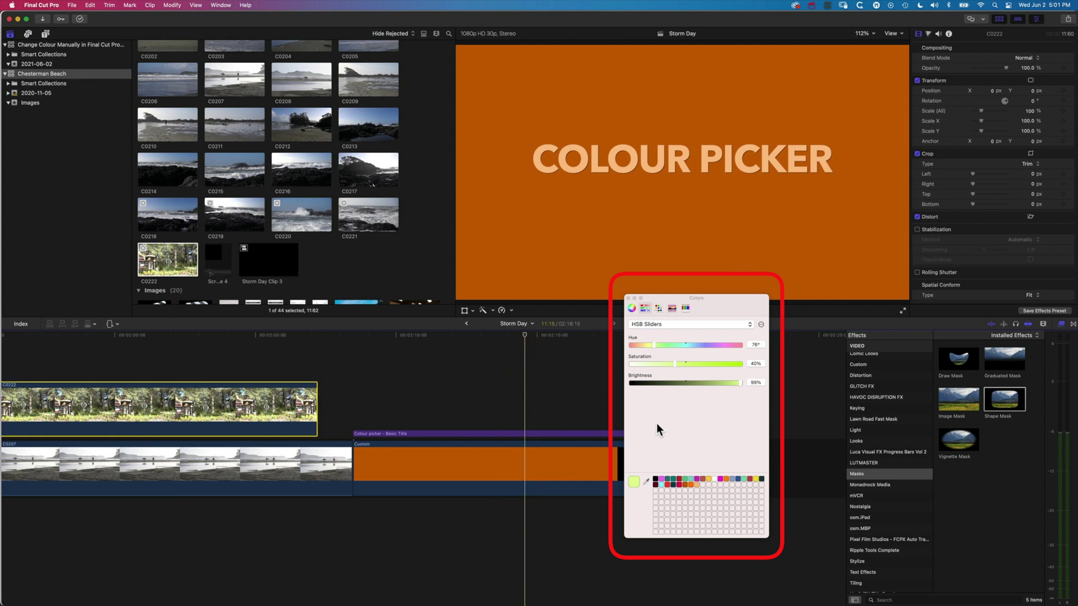
pyautogui.scroll(-2, 988, 198)
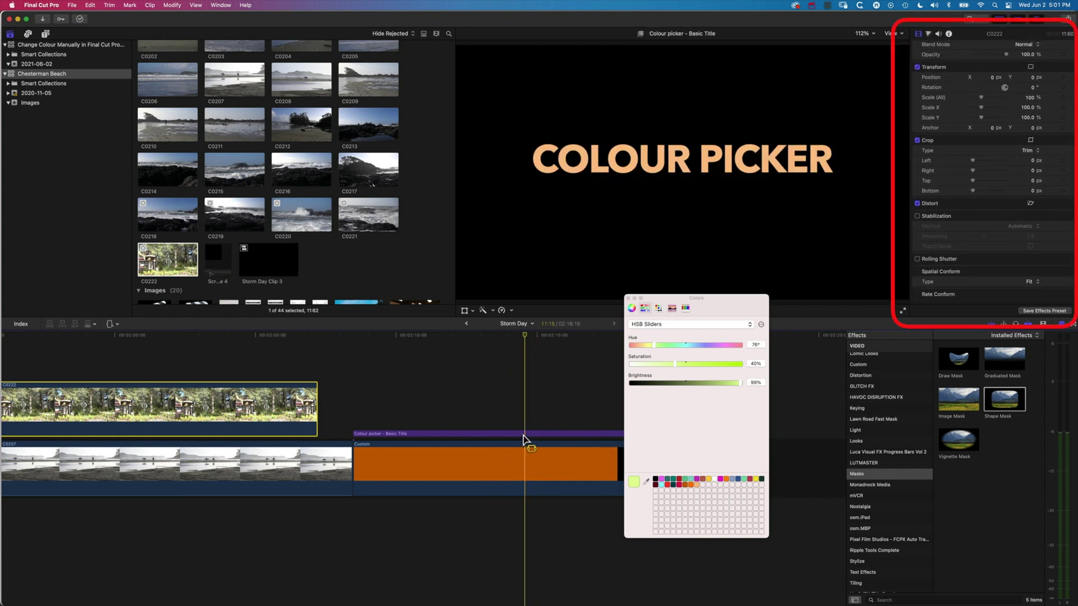
# Select the COLOUR PICKER title and load its Face colour into the Colors picker
pyautogui.click(523, 435)
pyautogui.click(918, 34)
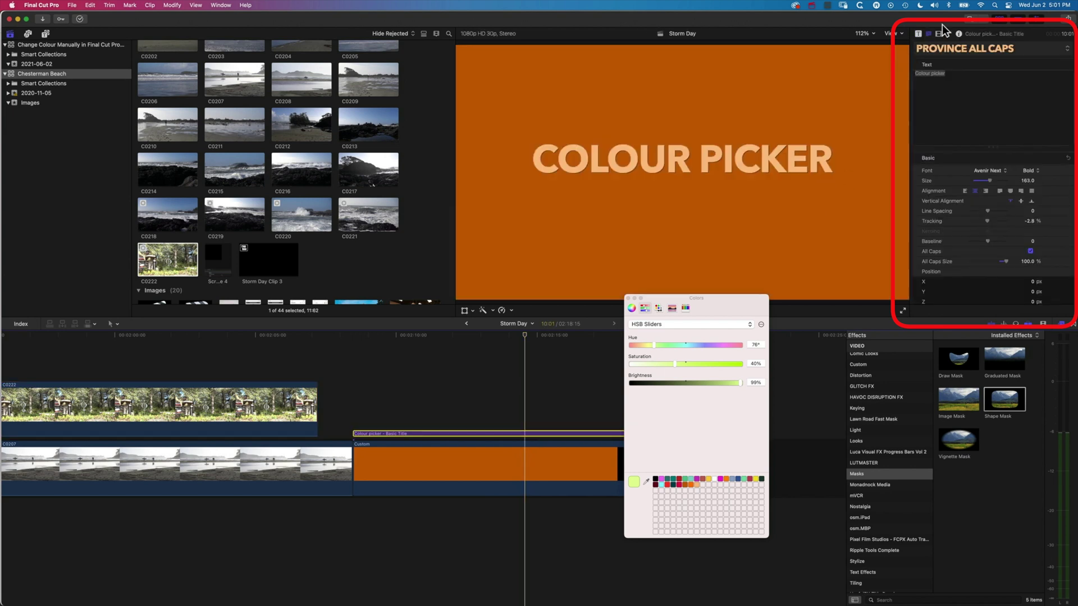
pyautogui.scroll(-5, 1031, 238)
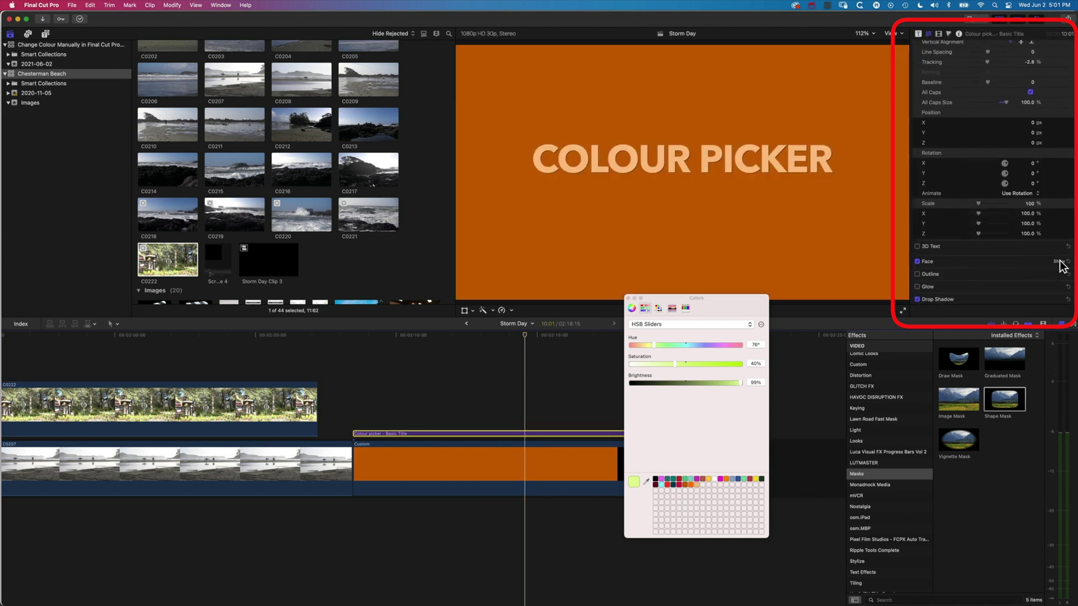
pyautogui.click(1059, 262)
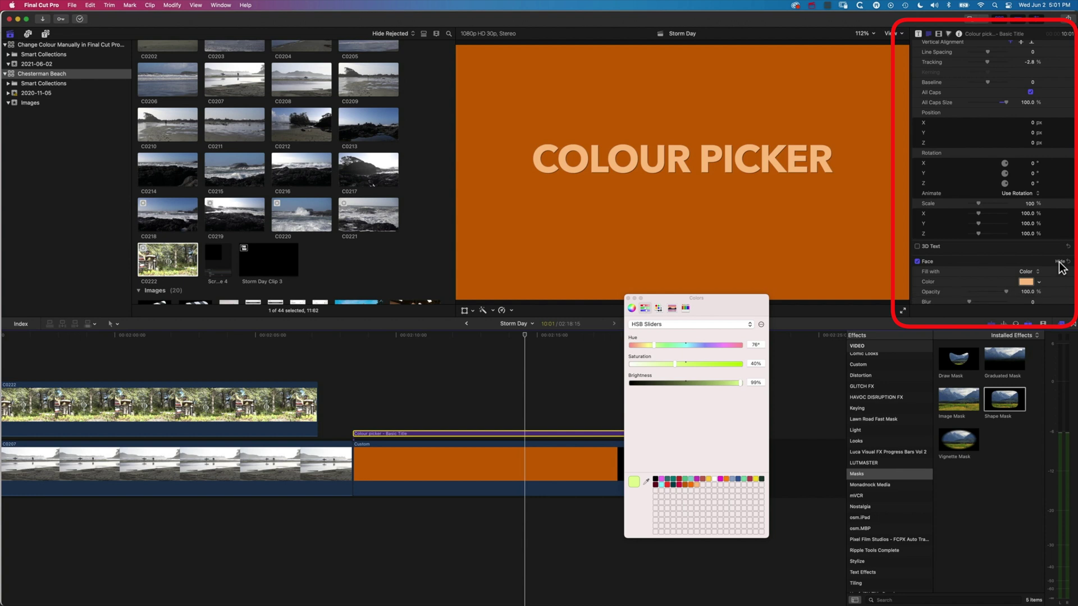
pyautogui.click(1027, 283)
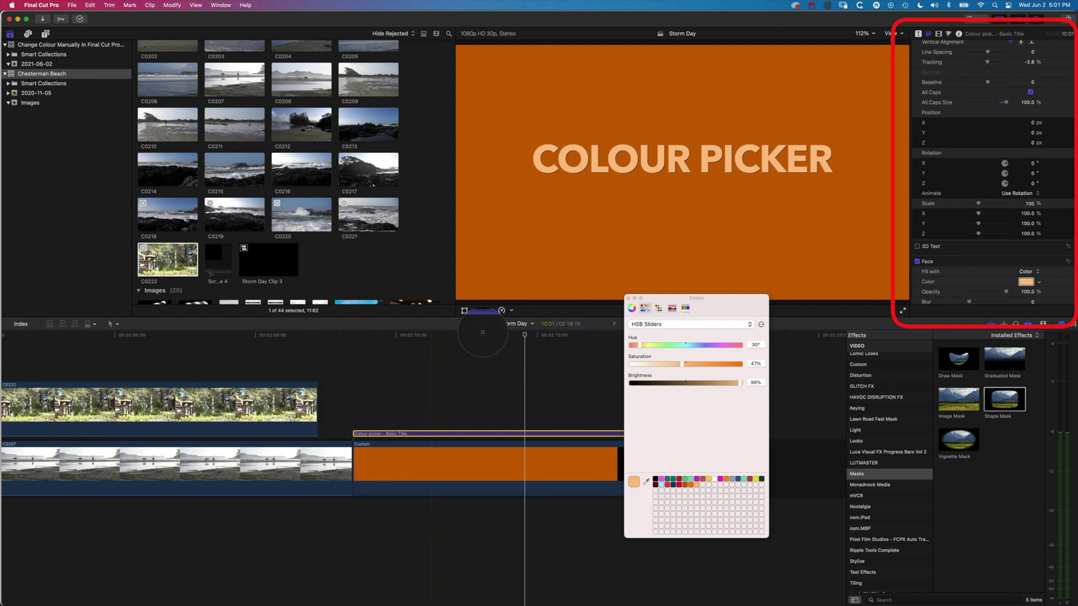
# Eyedrop the forest foliage to make the title face pale lime (86°, 32%, 96%)
pyautogui.press('Escape')
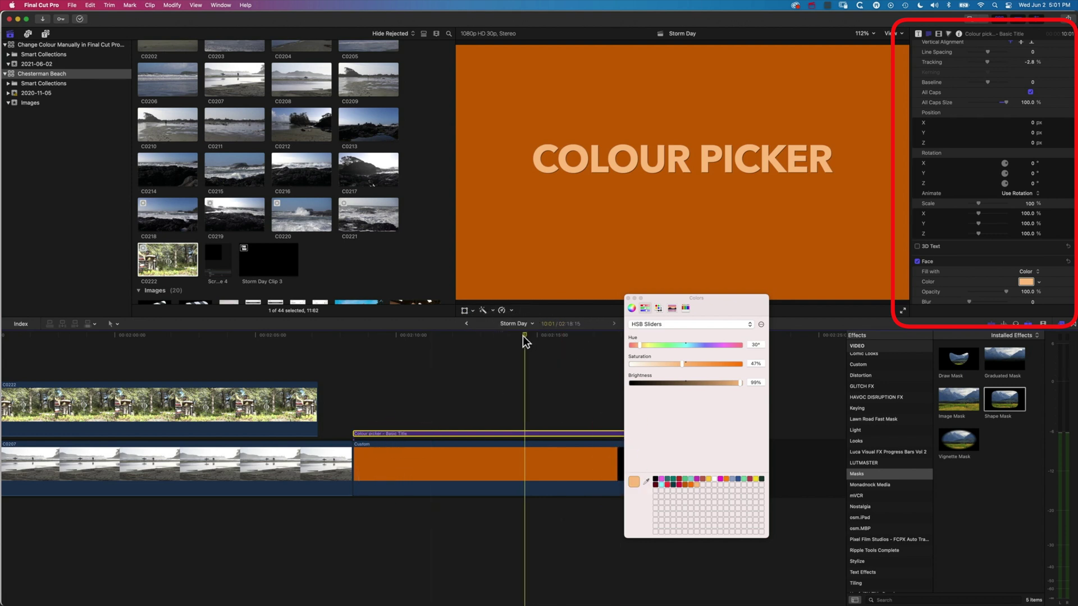
pyautogui.click(215, 342)
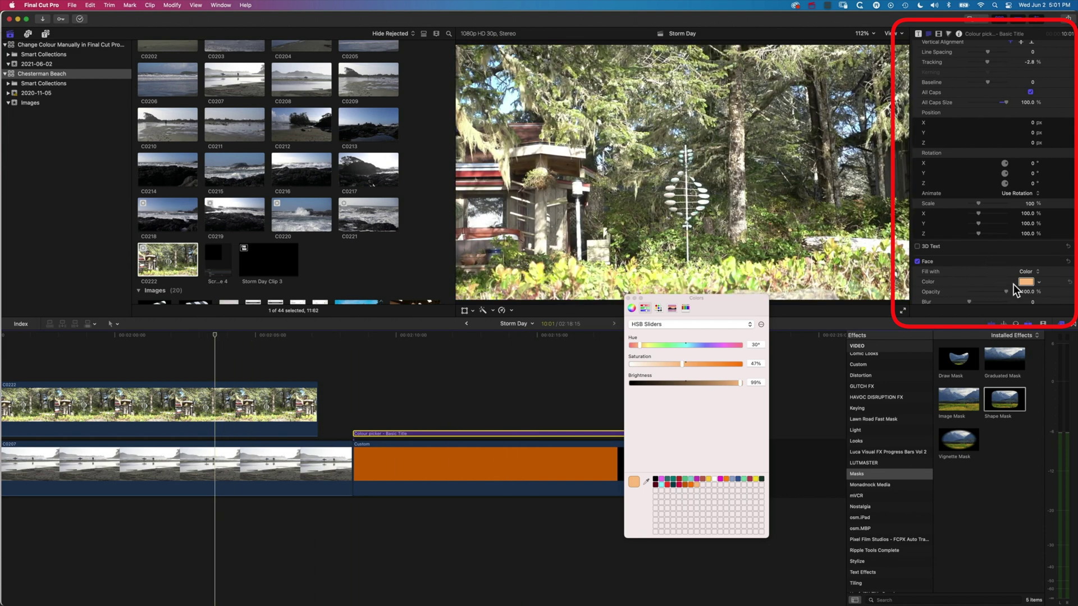
pyautogui.click(647, 482)
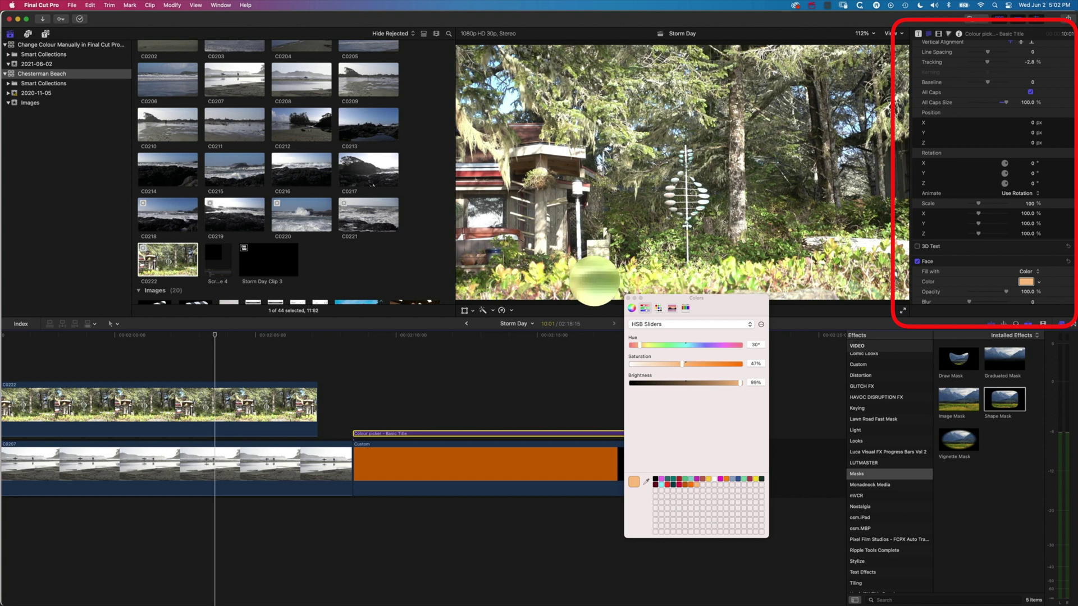
pyautogui.click(597, 277)
pyautogui.click(515, 331)
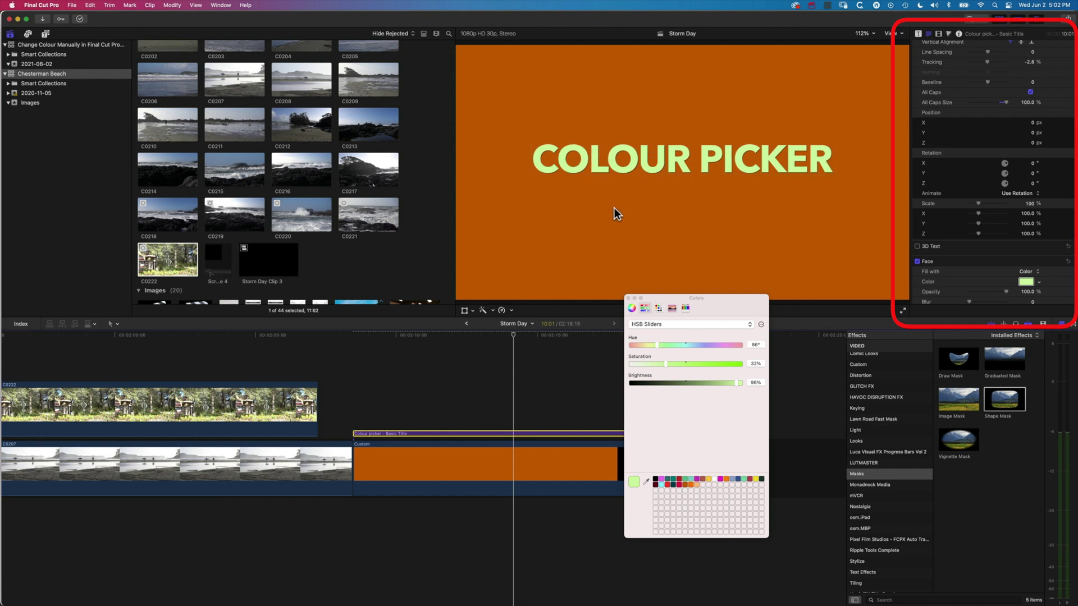